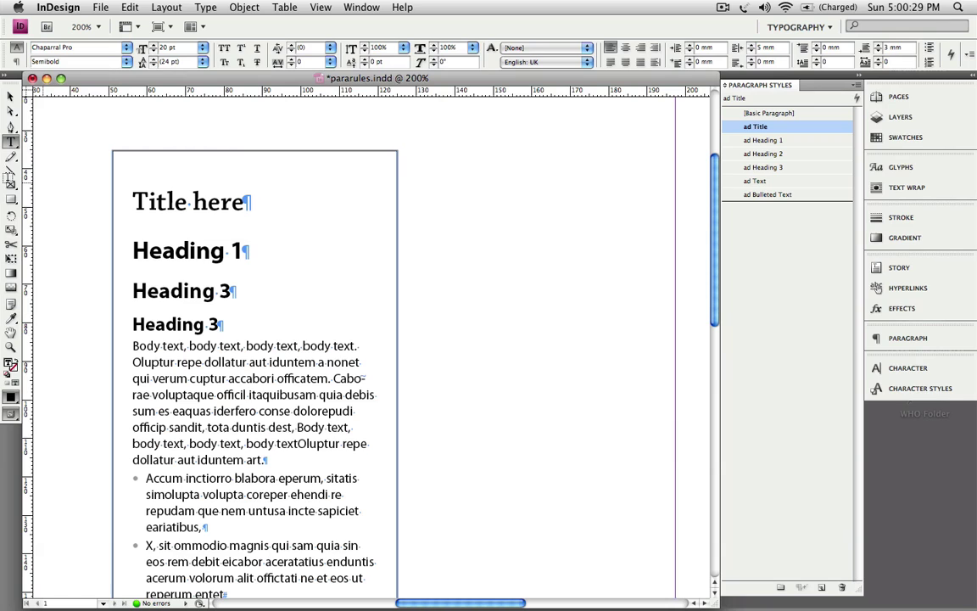
{"action": "left_click", "coordinate": [11, 186]}
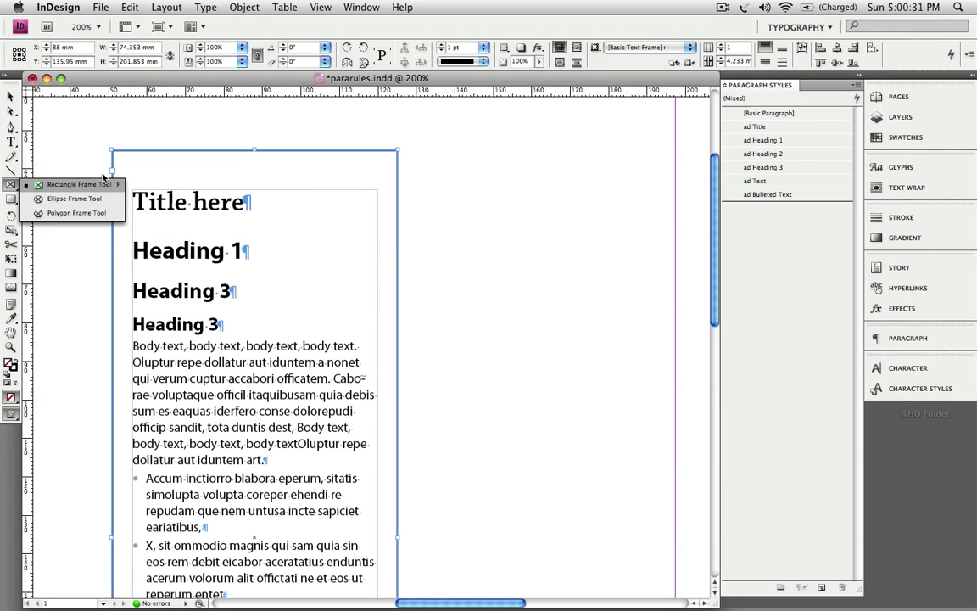
{"action": "left_click_drag", "start_coordinate": [112, 164], "coordinate": [379, 220]}
{"action": "key", "text": "v"}
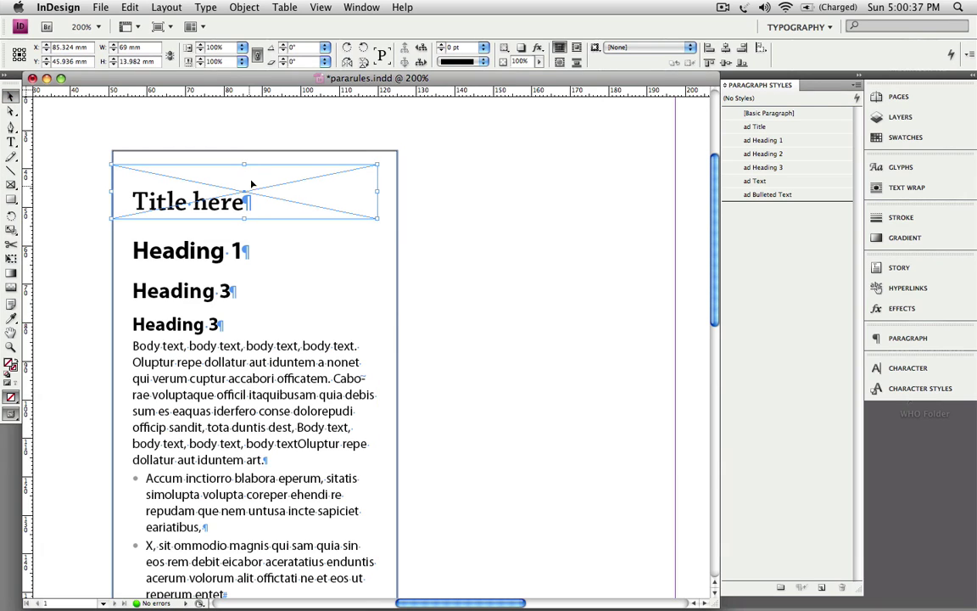
{"action": "left_click_drag", "start_coordinate": [244, 163], "coordinate": [244, 183]}
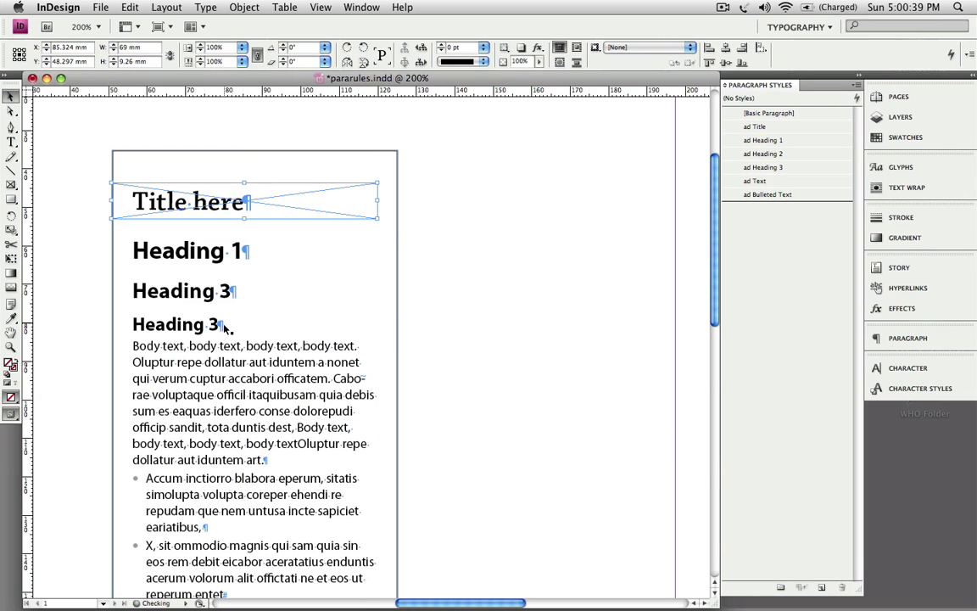
{"action": "key", "text": "super+shift+a"}
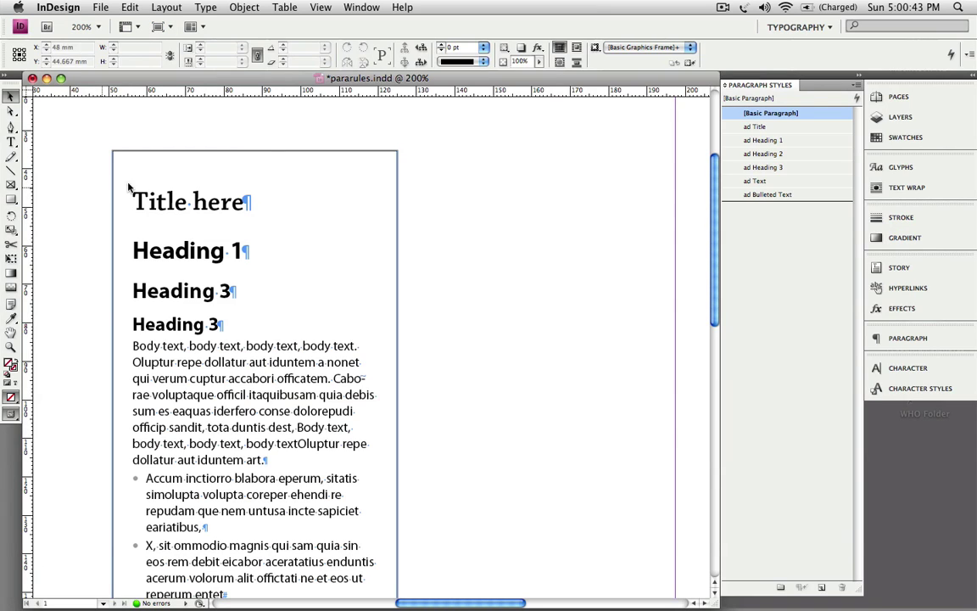
- Place the cursor in the 'Title here' heading and bring up the ad Title style's context menu
{"action": "double_click", "coordinate": [156, 183]}
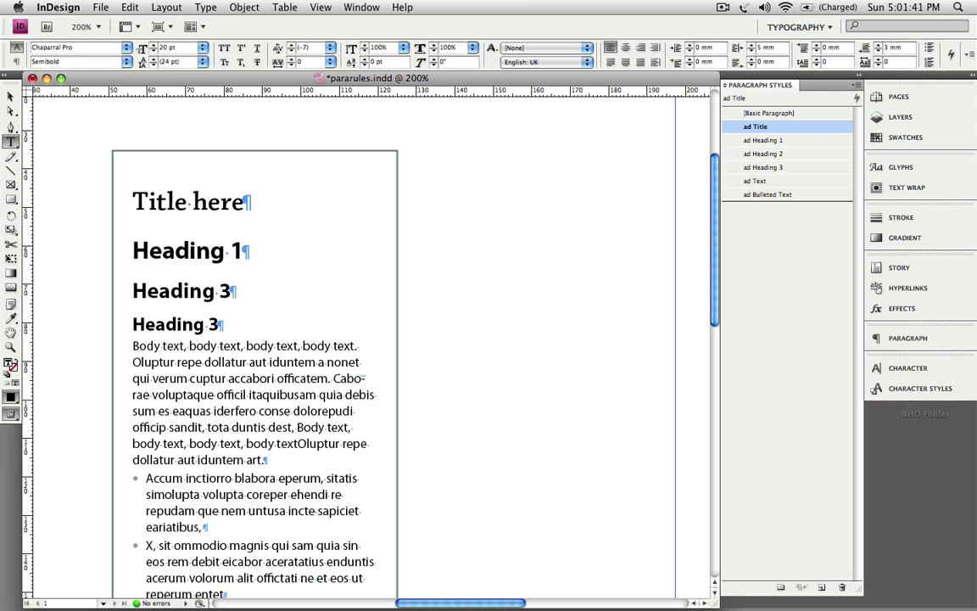
{"action": "left_click", "coordinate": [971, 54]}
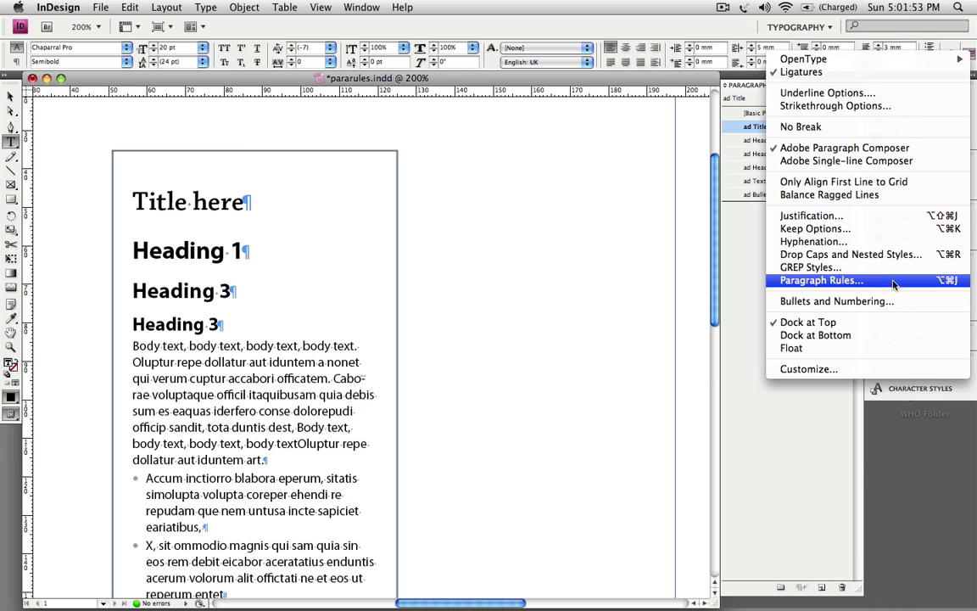
{"action": "key", "text": "Escape"}
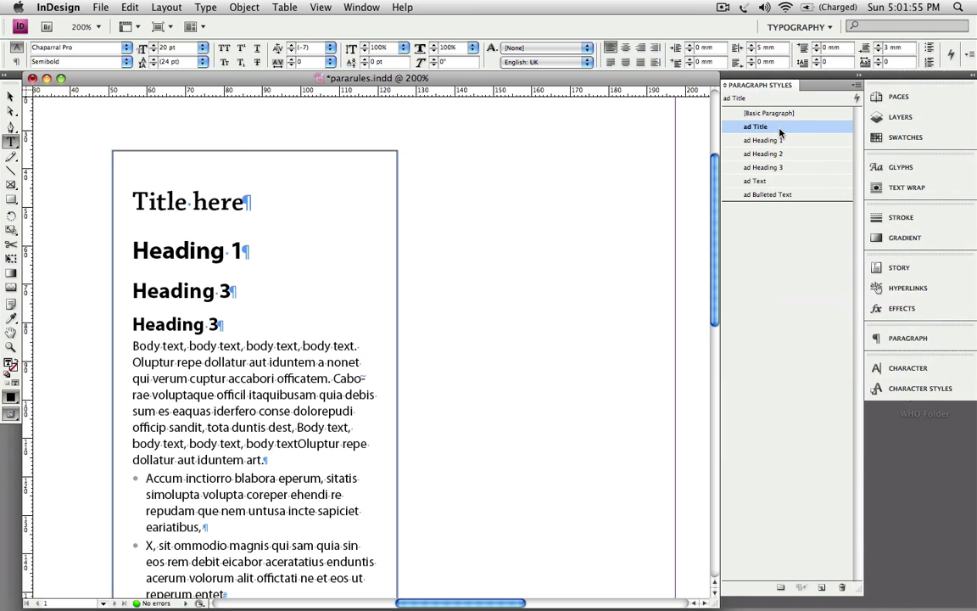
{"action": "right_click", "coordinate": [785, 133]}
- Open the ad Title style's Paragraph Rules settings and switch the popup to Rule Below
{"action": "left_click", "coordinate": [786, 133]}
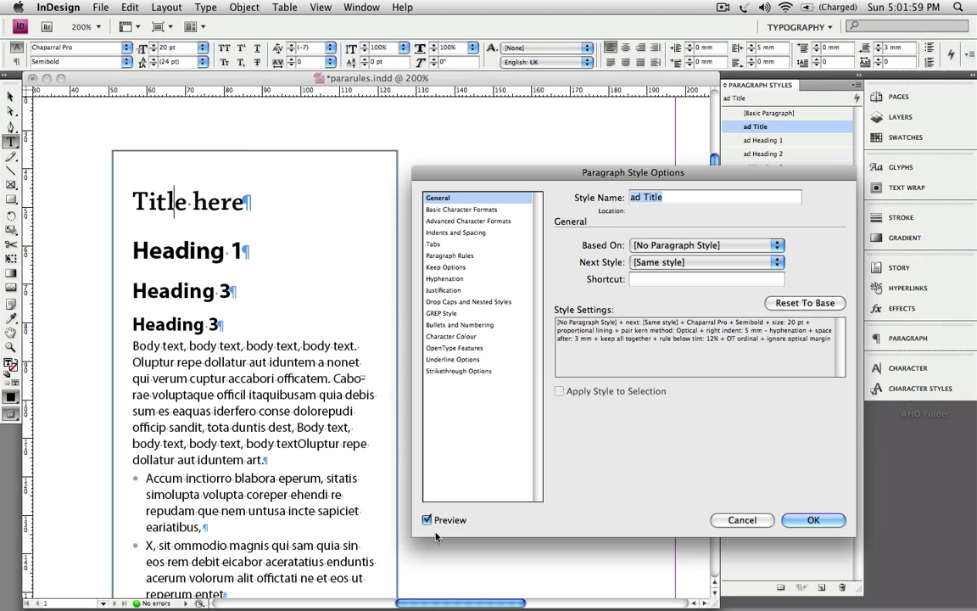
{"action": "left_click", "coordinate": [463, 256]}
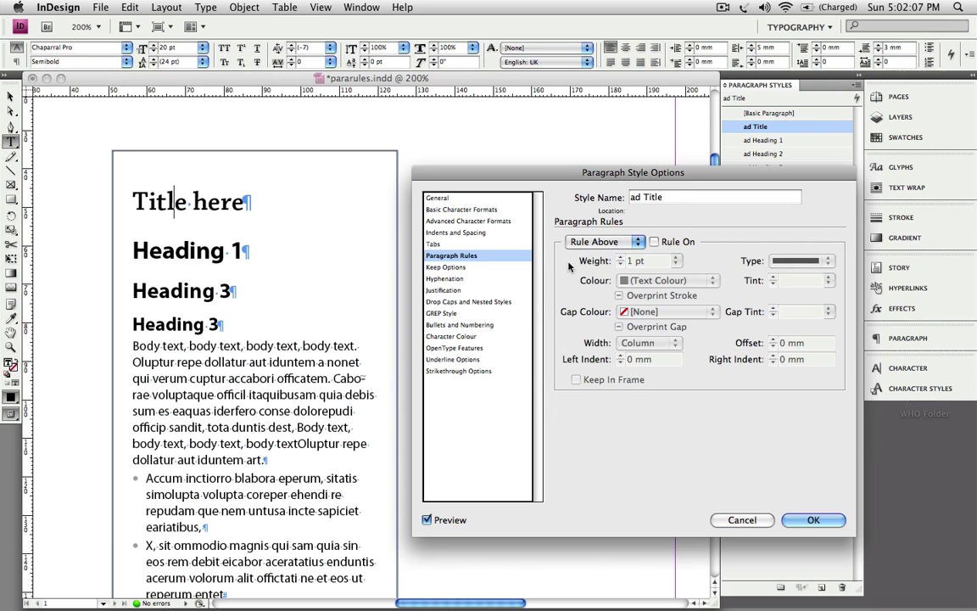
{"action": "left_click", "coordinate": [654, 243]}
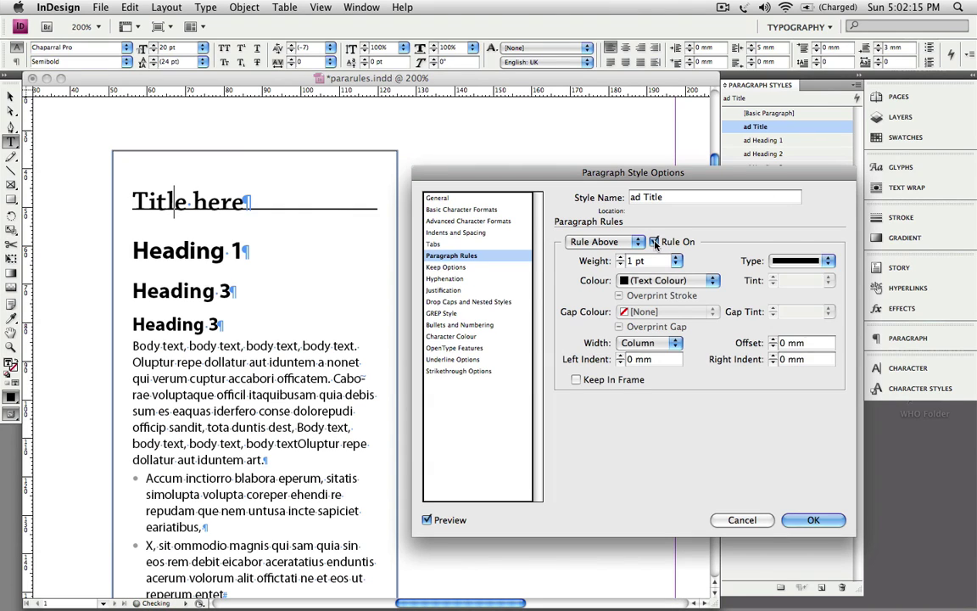
{"action": "left_click", "coordinate": [654, 243]}
{"action": "left_click", "coordinate": [633, 243]}
{"action": "left_click", "coordinate": [632, 254]}
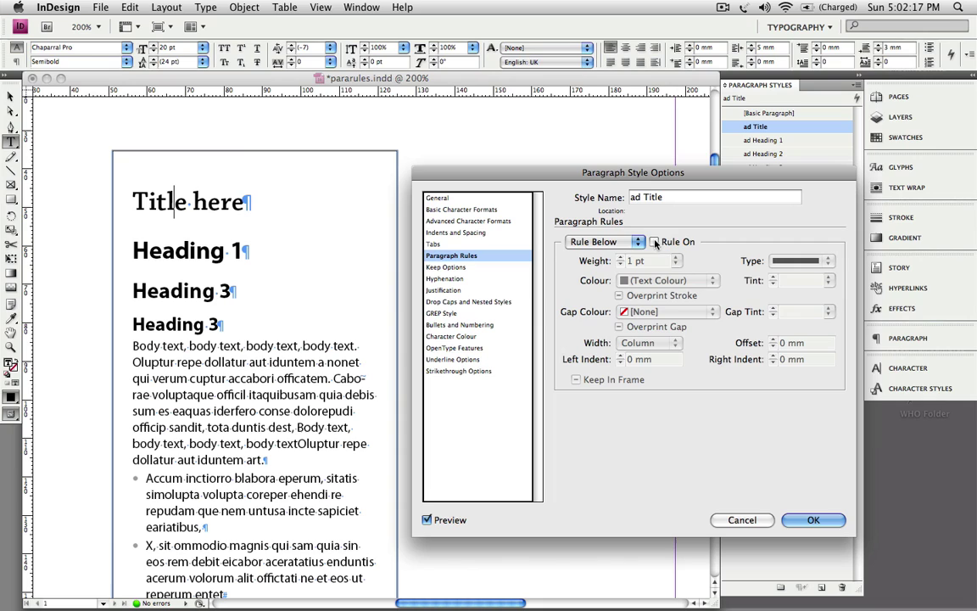
{"action": "left_click", "coordinate": [637, 243]}
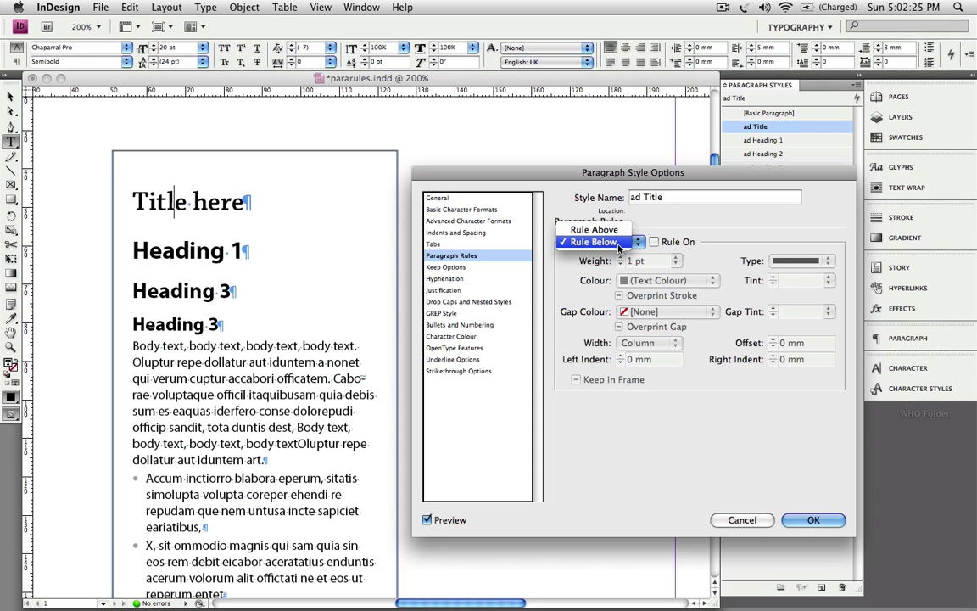
- Turn on the Rule Below with a Solid line spanning the Column width
{"action": "left_click", "coordinate": [653, 245]}
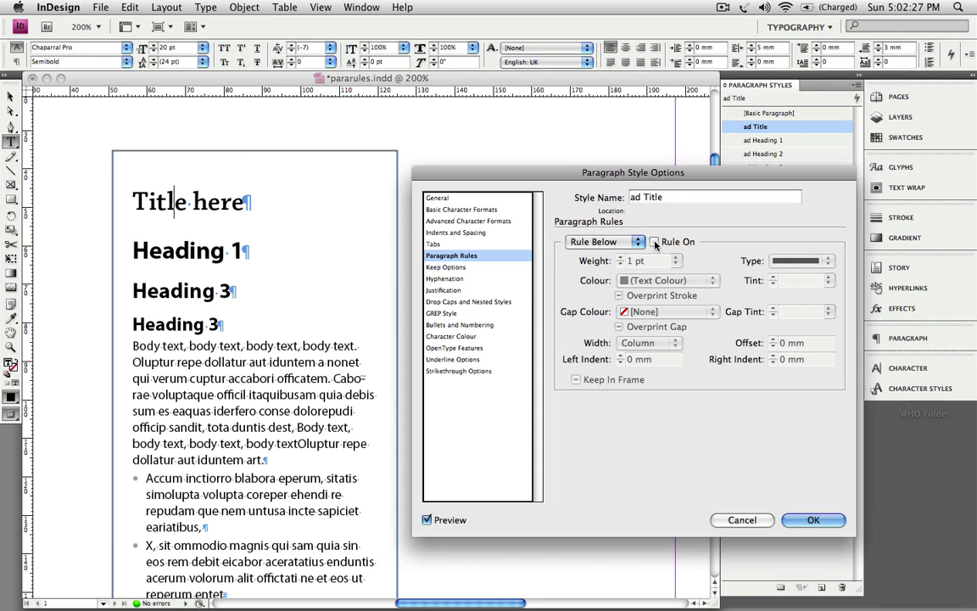
{"action": "left_click", "coordinate": [654, 242]}
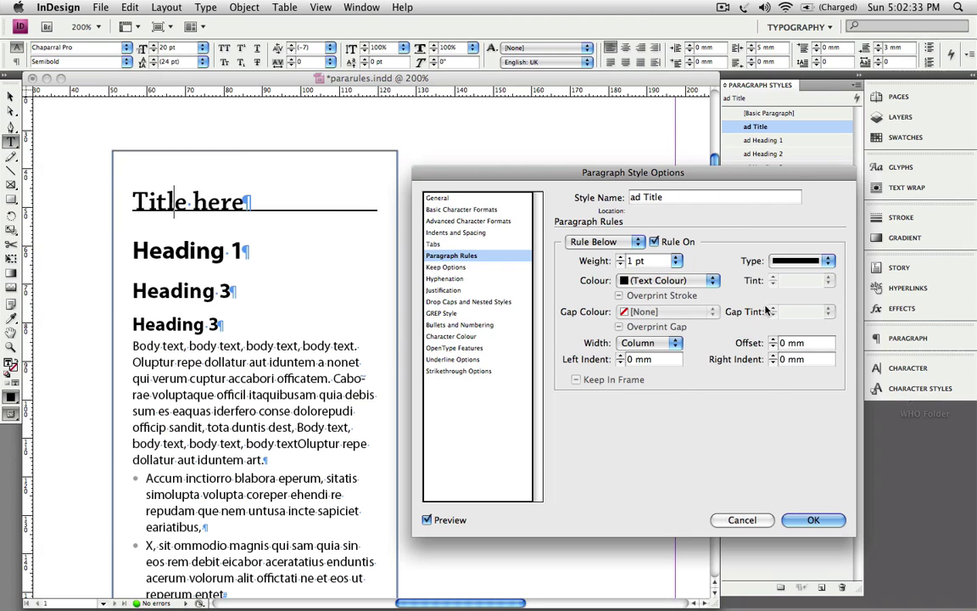
{"action": "left_click", "coordinate": [806, 262]}
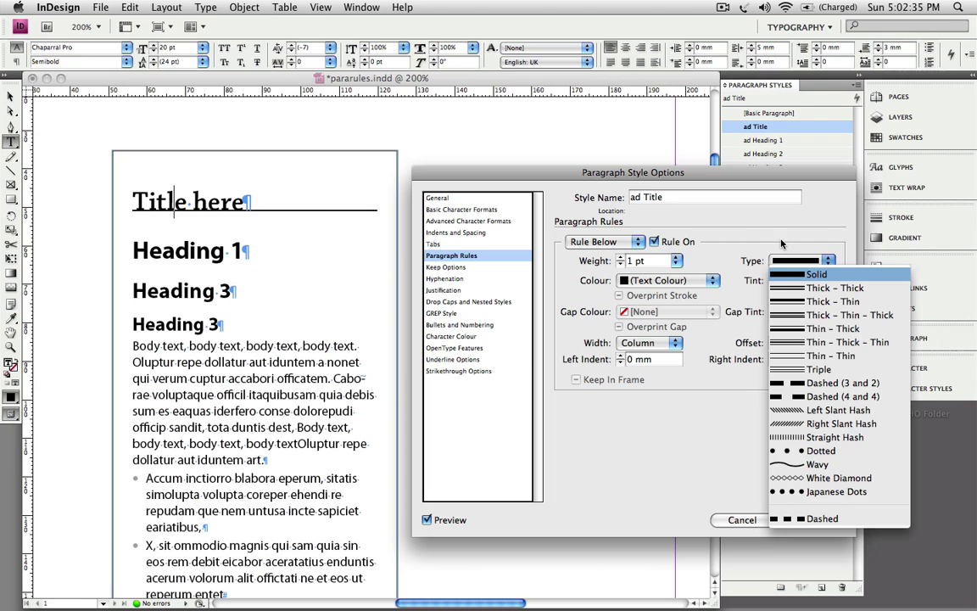
{"action": "left_click", "coordinate": [782, 243]}
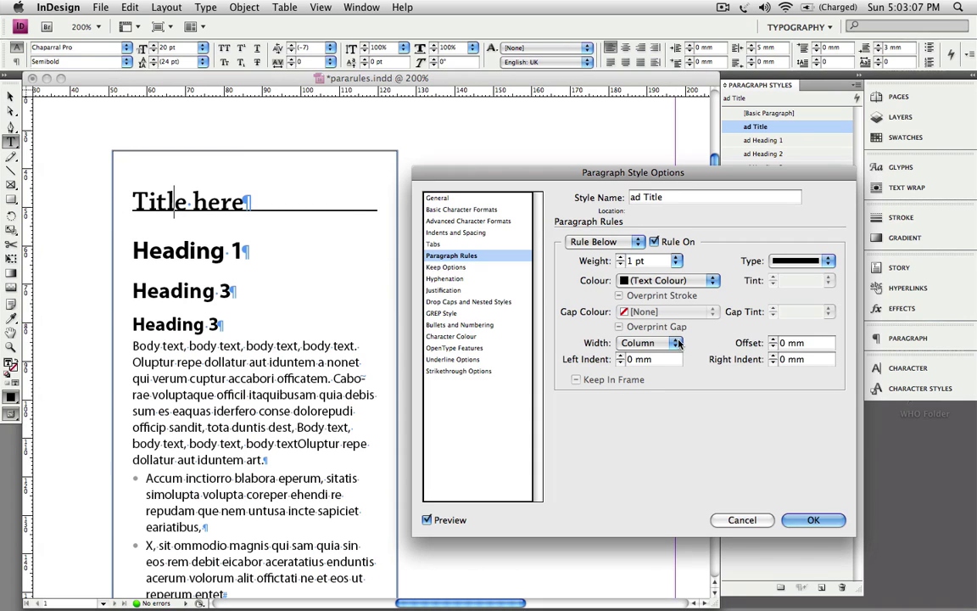
{"action": "left_click", "coordinate": [646, 342]}
{"action": "left_click", "coordinate": [635, 356]}
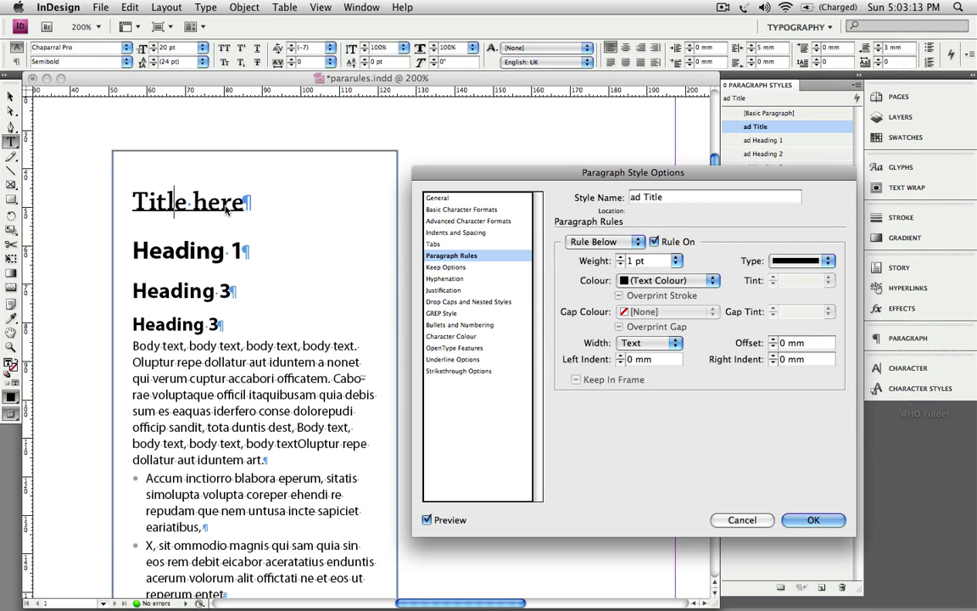
{"action": "left_click", "coordinate": [647, 343]}
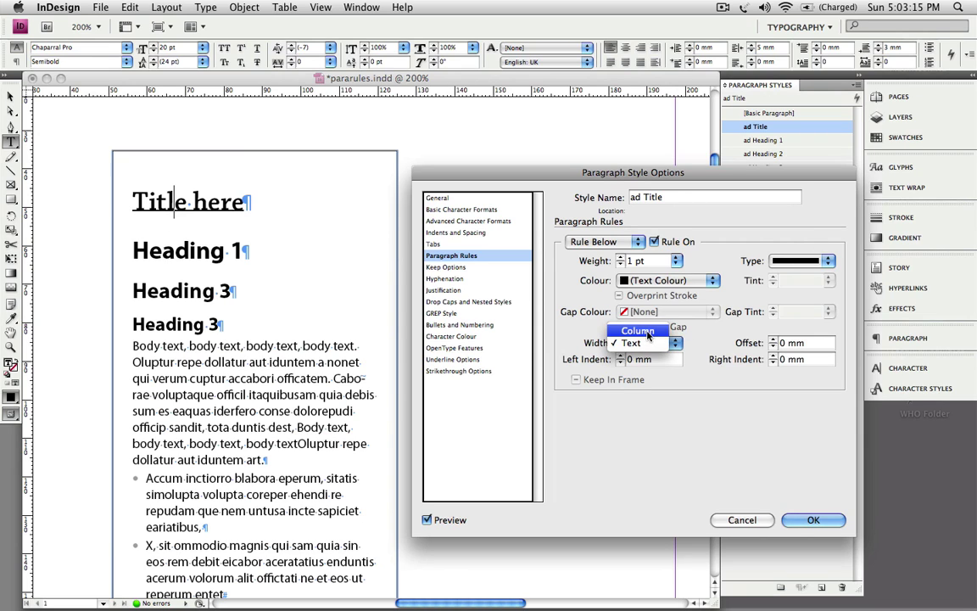
{"action": "left_click", "coordinate": [650, 328]}
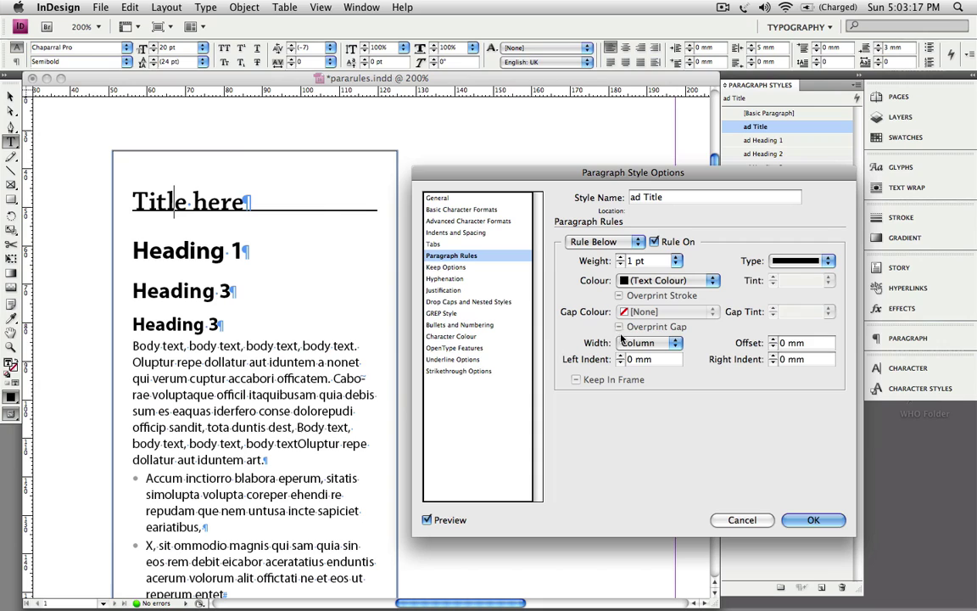
- Set the rule below's offset to -6 mm so it sits above the title
{"action": "left_click", "coordinate": [773, 342]}
{"action": "left_click", "coordinate": [773, 342]}
{"action": "left_click", "coordinate": [774, 341]}
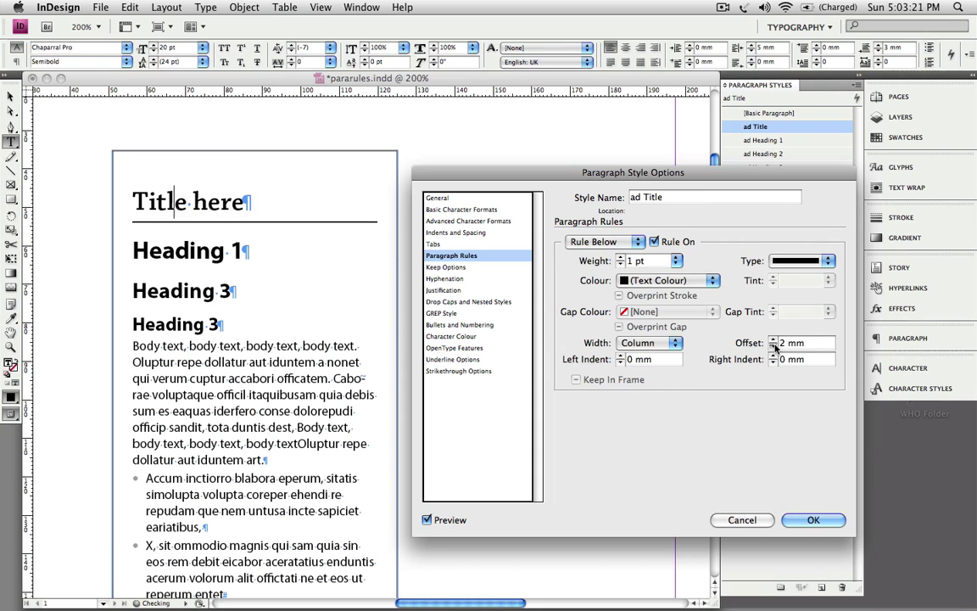
{"action": "left_click", "coordinate": [774, 347]}
{"action": "left_click", "coordinate": [774, 347]}
{"action": "left_click", "coordinate": [773, 346]}
{"action": "left_click", "coordinate": [773, 347]}
{"action": "left_click", "coordinate": [773, 347]}
{"action": "left_click", "coordinate": [774, 347]}
{"action": "left_click", "coordinate": [774, 347]}
{"action": "left_click", "coordinate": [773, 347]}
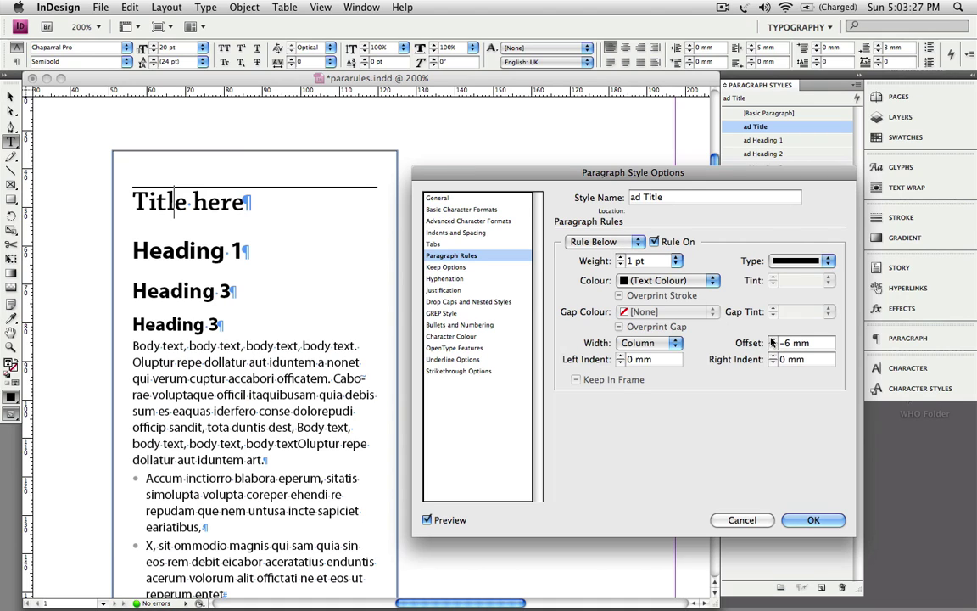
- Make the rule below [Black] 50%, 27 pt thick, with a -7 mm offset behind the title
{"action": "left_click", "coordinate": [689, 280]}
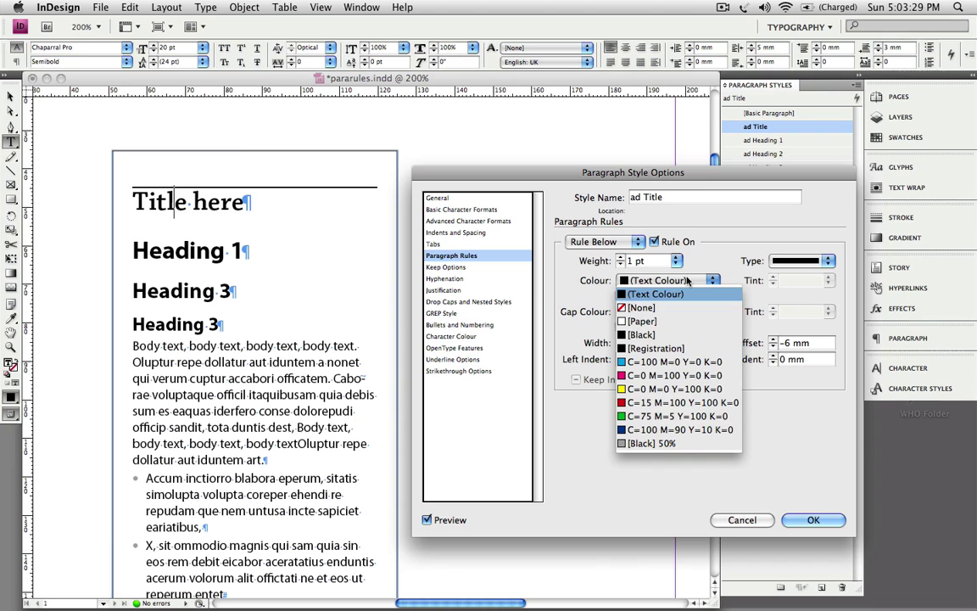
{"action": "left_click", "coordinate": [653, 442]}
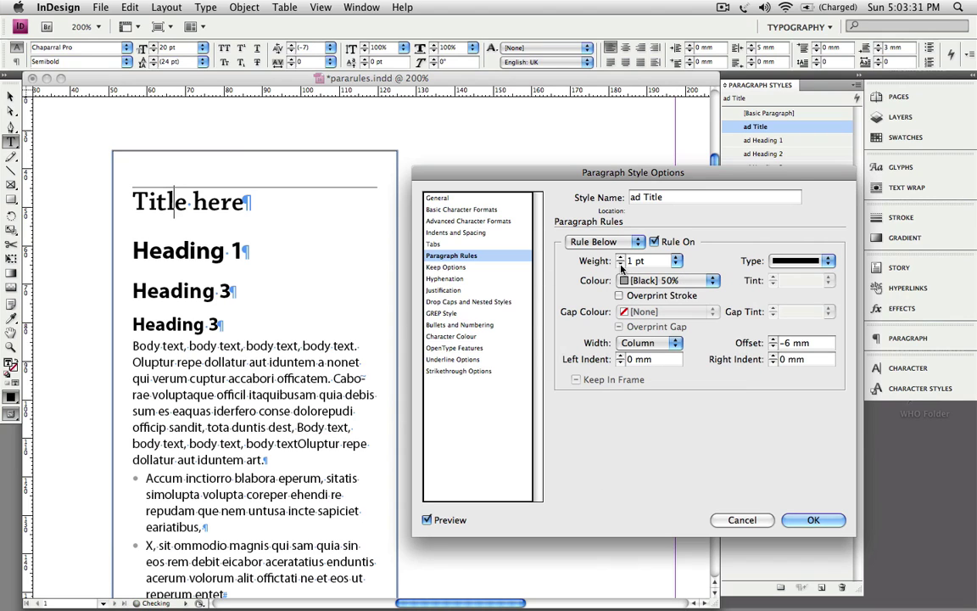
{"action": "left_click", "coordinate": [620, 258], "text": "shift"}
{"action": "left_click", "coordinate": [620, 257], "text": "shift"}
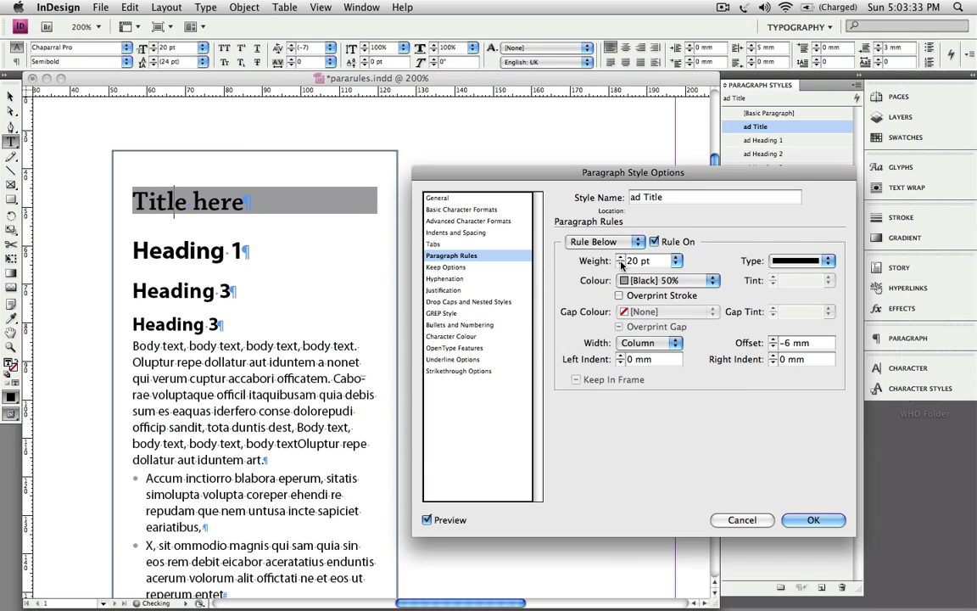
{"action": "left_click", "coordinate": [620, 257]}
{"action": "left_click", "coordinate": [620, 258]}
{"action": "left_click", "coordinate": [620, 258]}
{"action": "left_click", "coordinate": [620, 258]}
{"action": "left_click", "coordinate": [620, 258]}
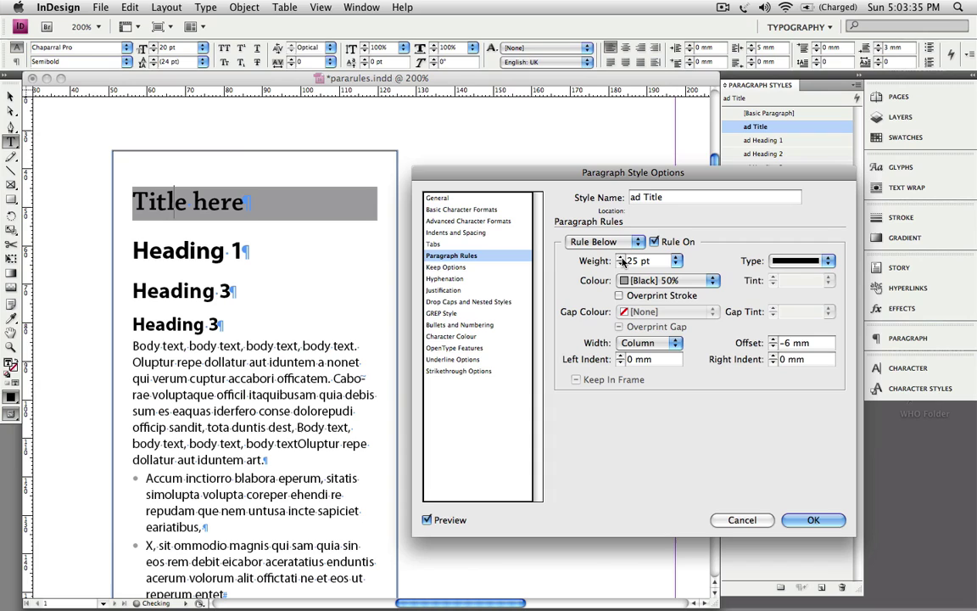
{"action": "left_click", "coordinate": [620, 258]}
{"action": "left_click", "coordinate": [620, 258]}
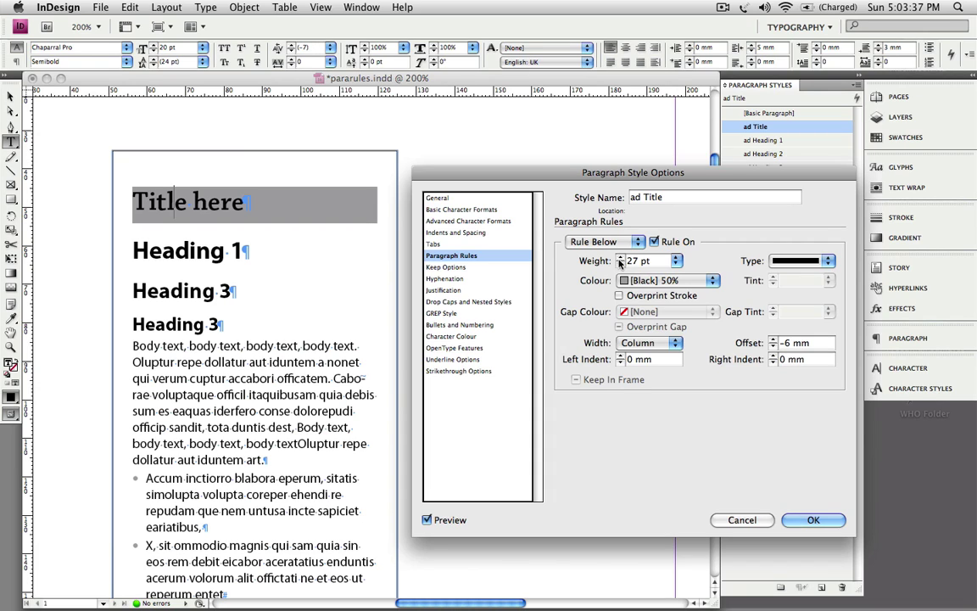
{"action": "left_click", "coordinate": [773, 347]}
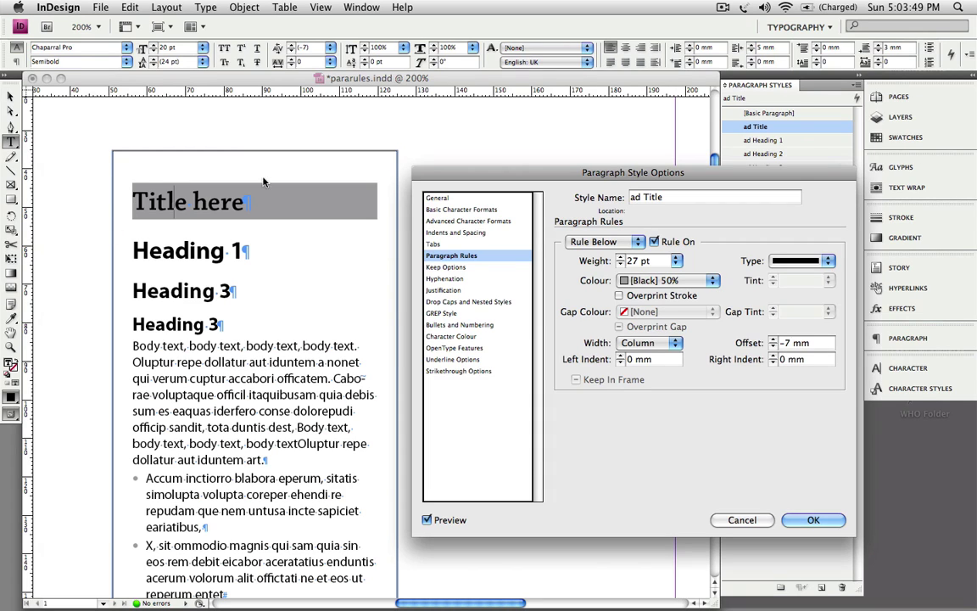
- Set the rule below's left indent to -6 mm and save the ad Title style
{"action": "left_click", "coordinate": [621, 363]}
{"action": "left_click", "coordinate": [621, 363]}
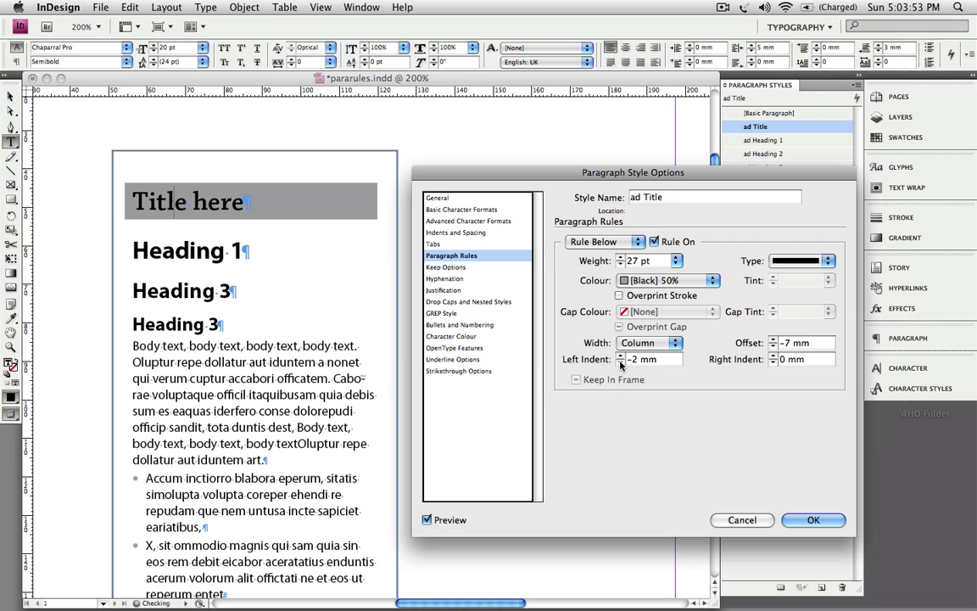
{"action": "left_click", "coordinate": [621, 363]}
{"action": "left_click", "coordinate": [621, 363]}
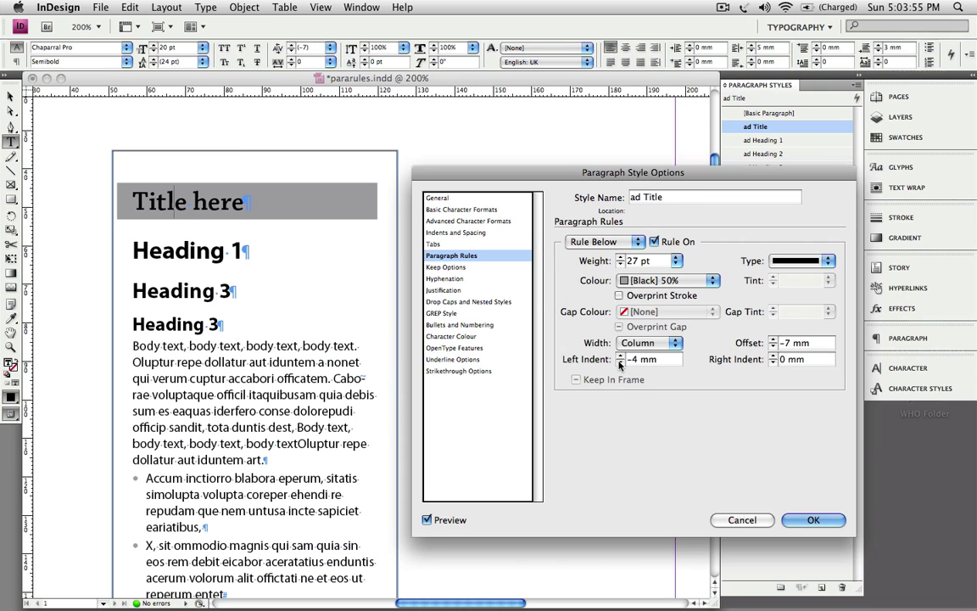
{"action": "left_click", "coordinate": [621, 363]}
{"action": "left_click", "coordinate": [621, 363]}
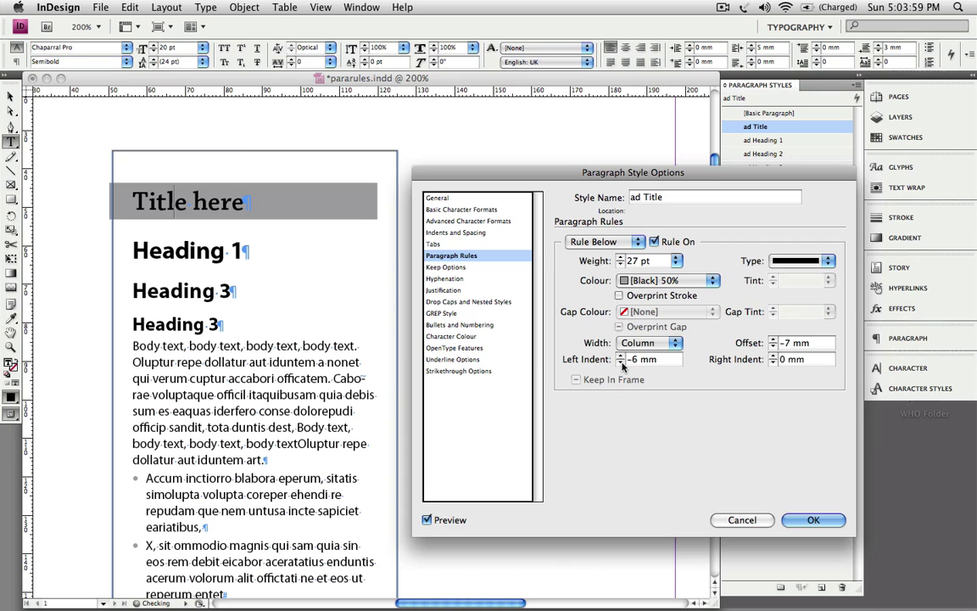
{"action": "left_click", "coordinate": [621, 363]}
{"action": "left_click", "coordinate": [620, 363]}
{"action": "left_click", "coordinate": [621, 363]}
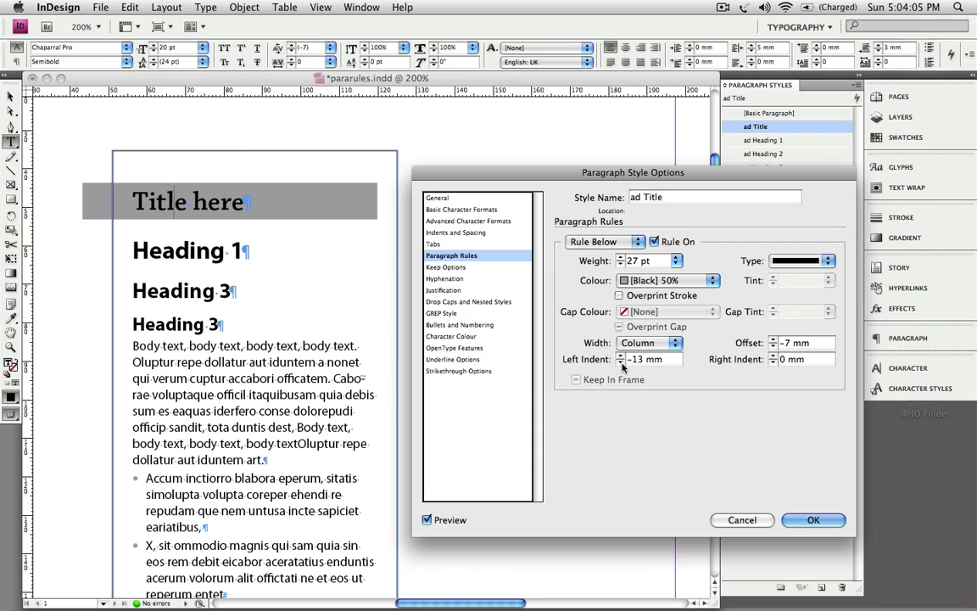
{"action": "left_click", "coordinate": [621, 355]}
{"action": "left_click", "coordinate": [621, 356]}
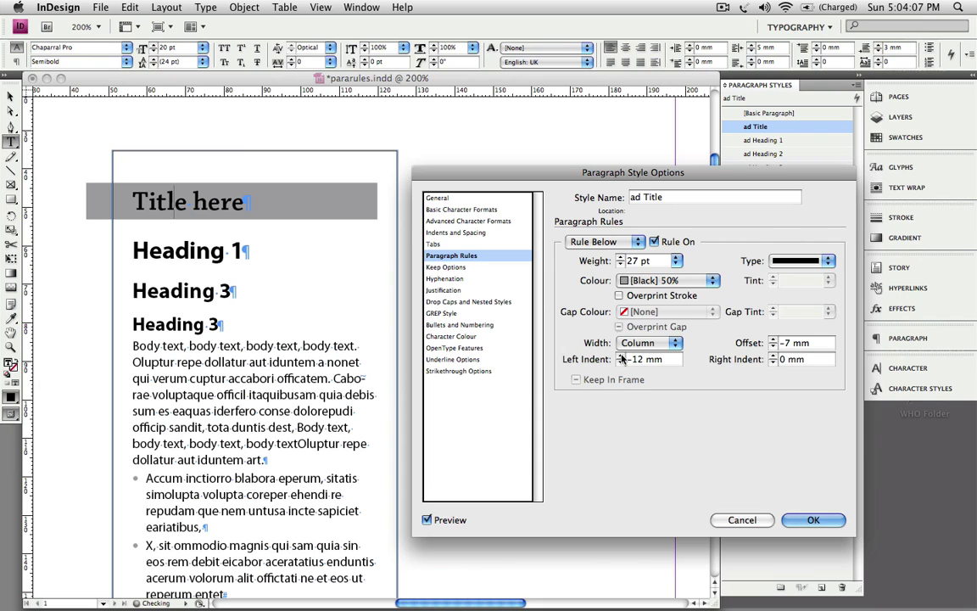
{"action": "left_click", "coordinate": [621, 356]}
{"action": "left_click", "coordinate": [620, 356]}
{"action": "left_click", "coordinate": [621, 355]}
{"action": "left_click", "coordinate": [621, 355]}
{"action": "left_click", "coordinate": [621, 355]}
{"action": "left_click", "coordinate": [621, 356]}
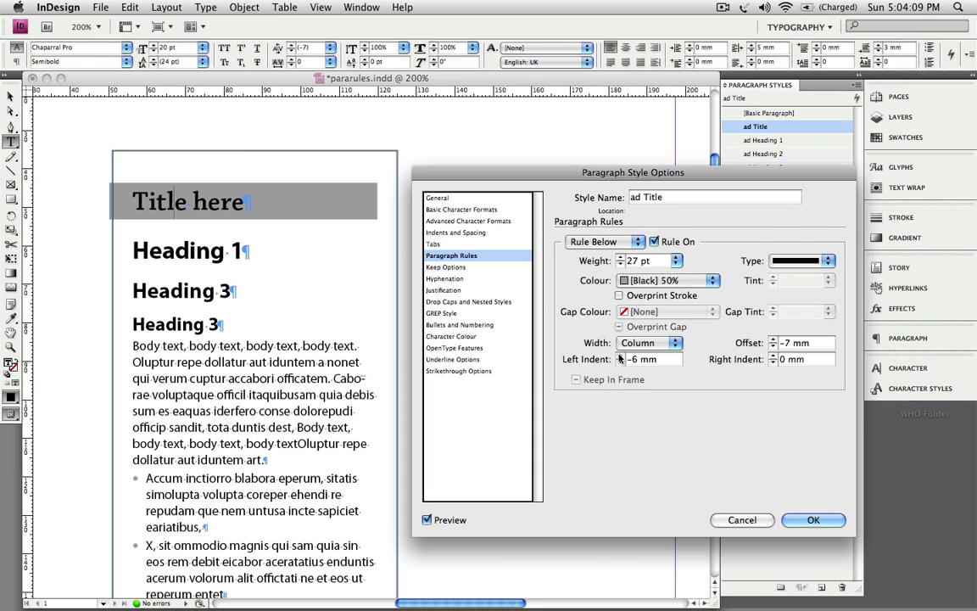
{"action": "left_click", "coordinate": [813, 520]}
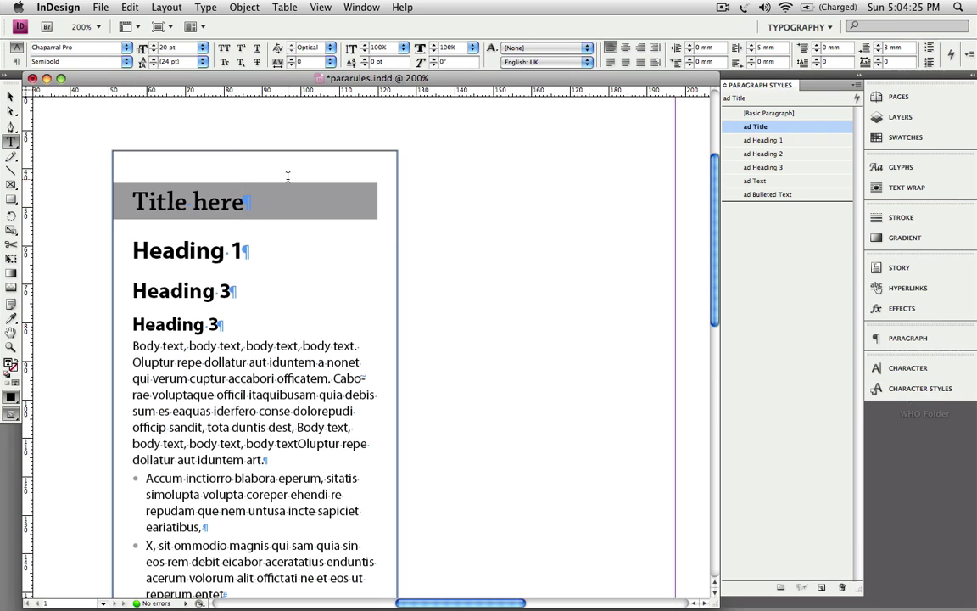
- Add ' go to second line' to the title so it wraps onto two lines
{"action": "type", "text": "go to second line"}
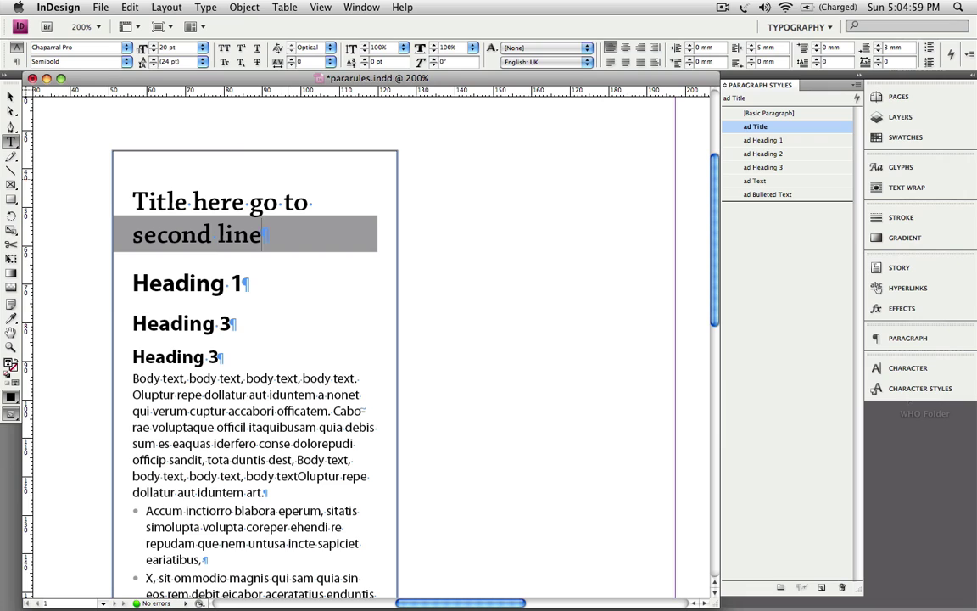
{"action": "right_click", "coordinate": [779, 127]}
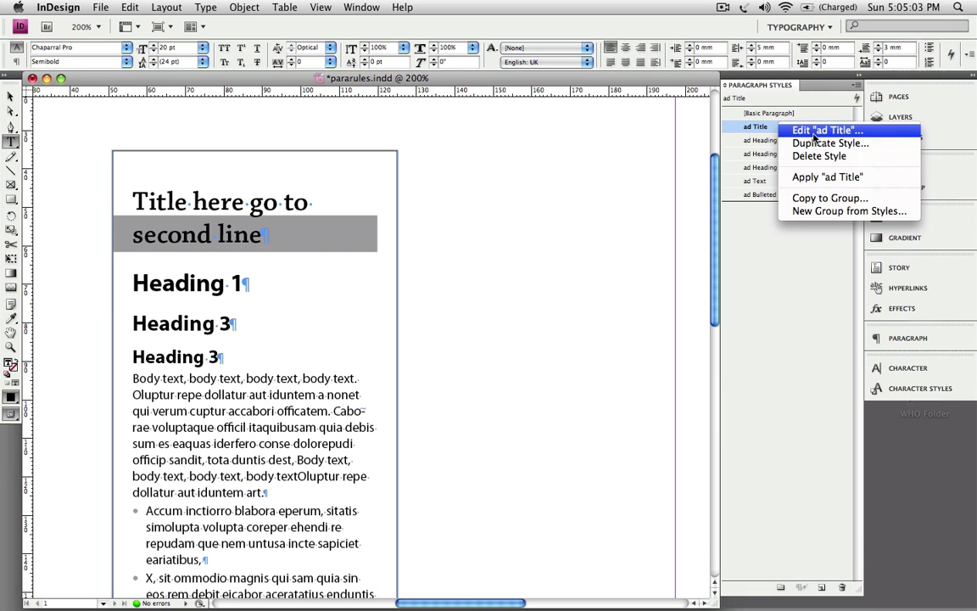
- In the ad Title Paragraph Rules, give the Rule Above 27 pt weight and [Black] 50% colour
{"action": "left_click", "coordinate": [814, 132]}
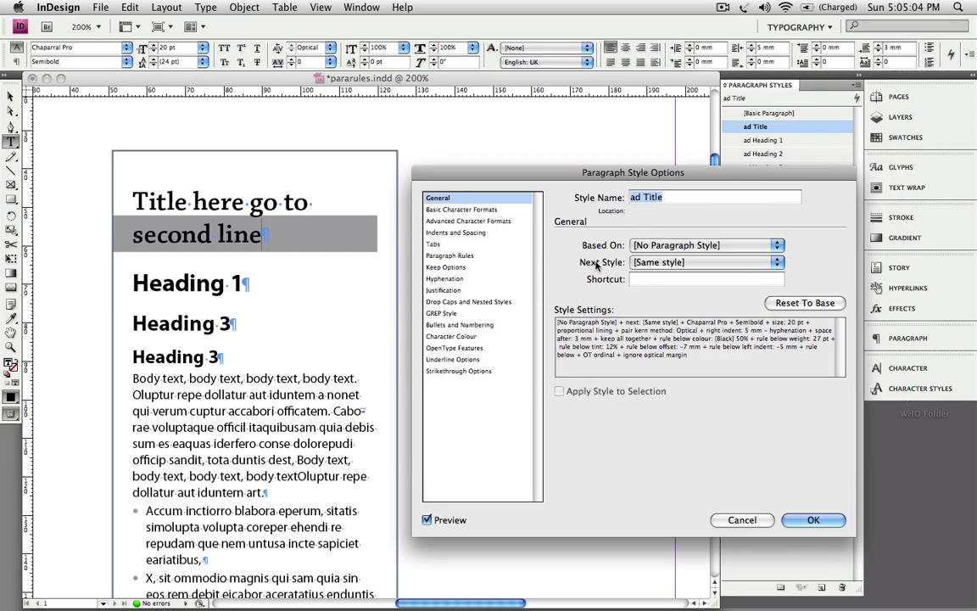
{"action": "left_click", "coordinate": [464, 256]}
{"action": "left_click", "coordinate": [607, 243]}
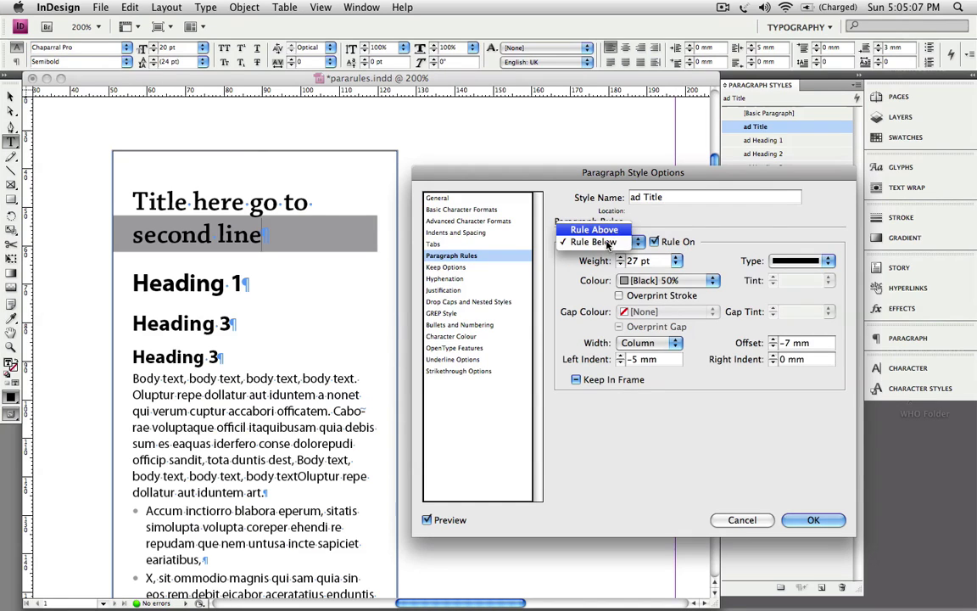
{"action": "left_click", "coordinate": [594, 230]}
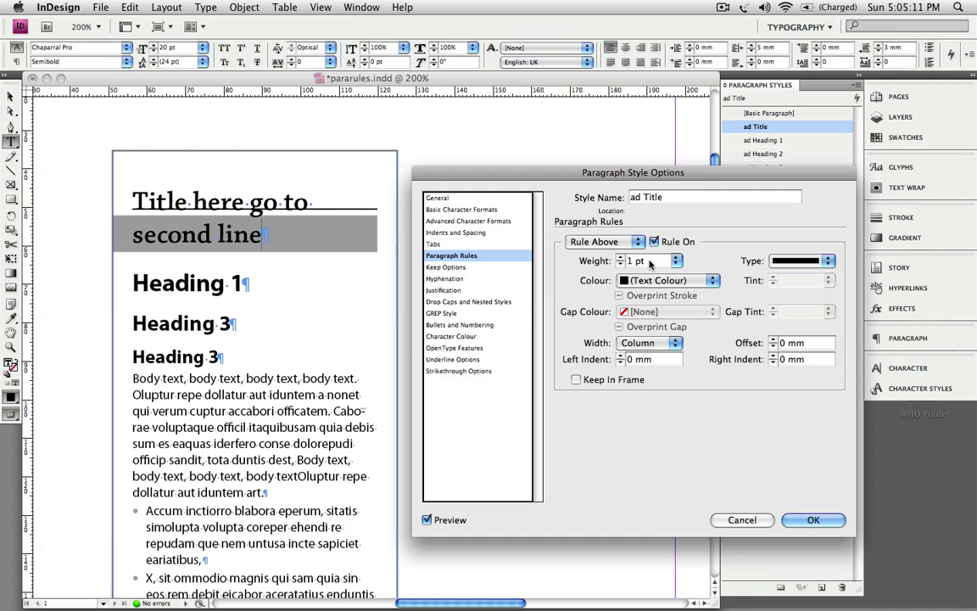
{"action": "left_click_drag", "start_coordinate": [650, 262], "coordinate": [632, 270]}
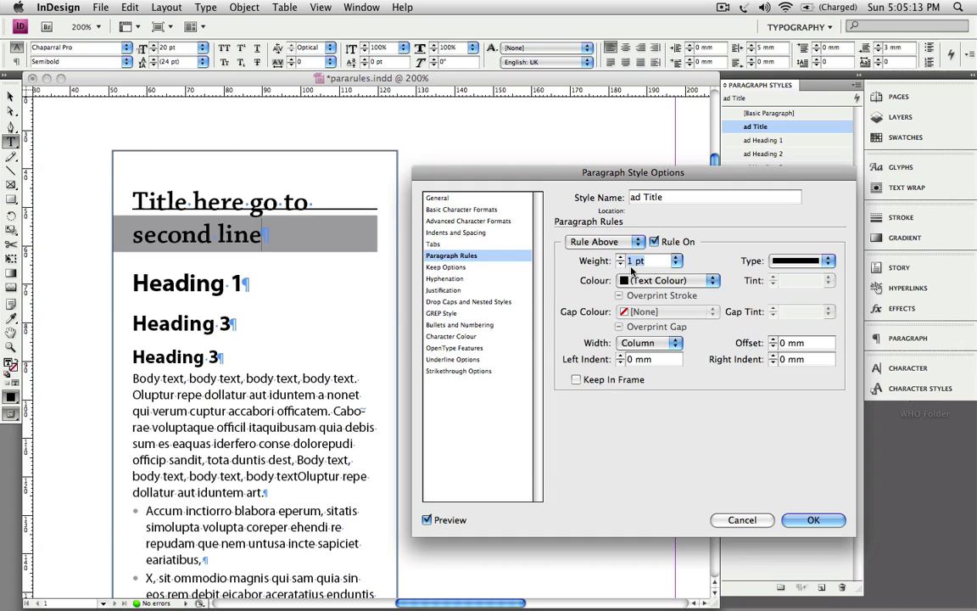
{"action": "type", "text": "27"}
{"action": "left_click", "coordinate": [665, 281]}
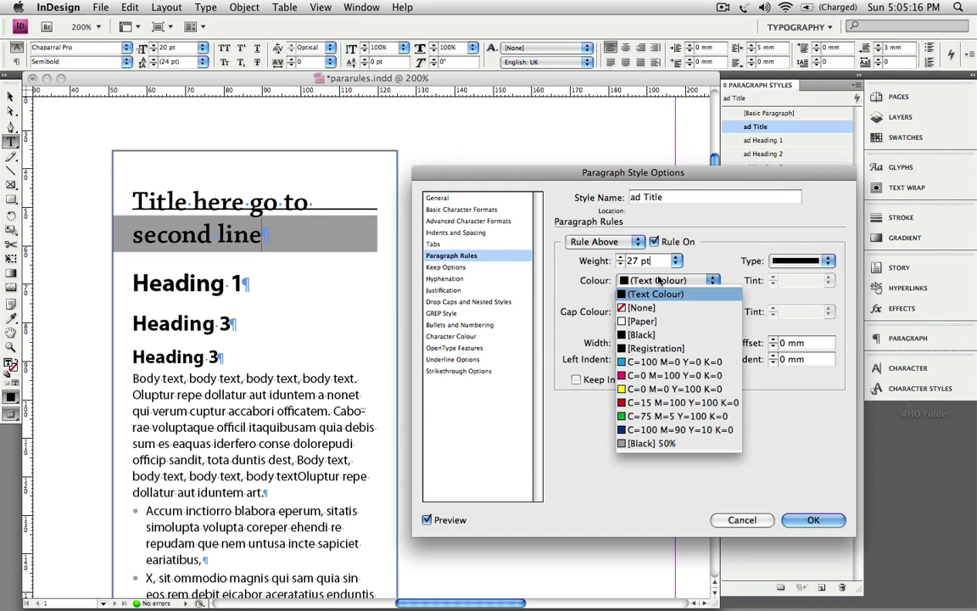
{"action": "left_click", "coordinate": [679, 444]}
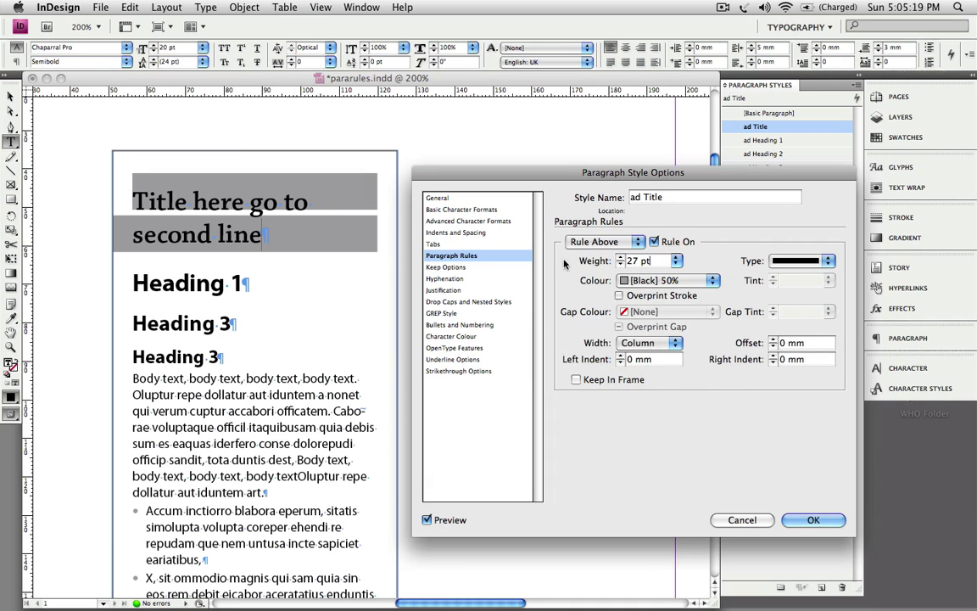
- Set the rule above's offset to -2 mm and left indent to -5 mm
{"action": "left_click", "coordinate": [773, 339]}
{"action": "left_click", "coordinate": [774, 347]}
{"action": "left_click", "coordinate": [773, 347]}
{"action": "left_click", "coordinate": [773, 347]}
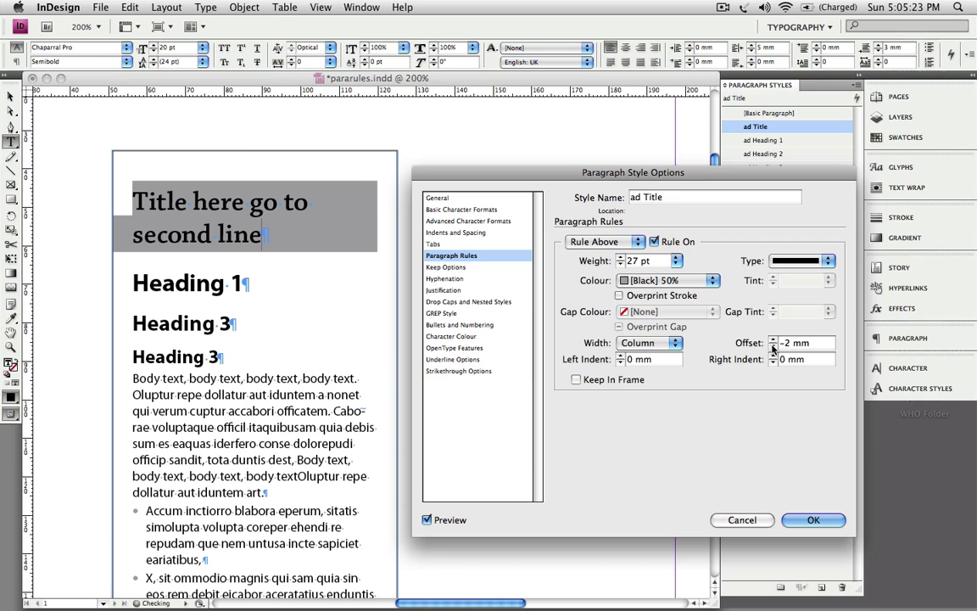
{"action": "left_click", "coordinate": [621, 363]}
{"action": "left_click", "coordinate": [620, 363]}
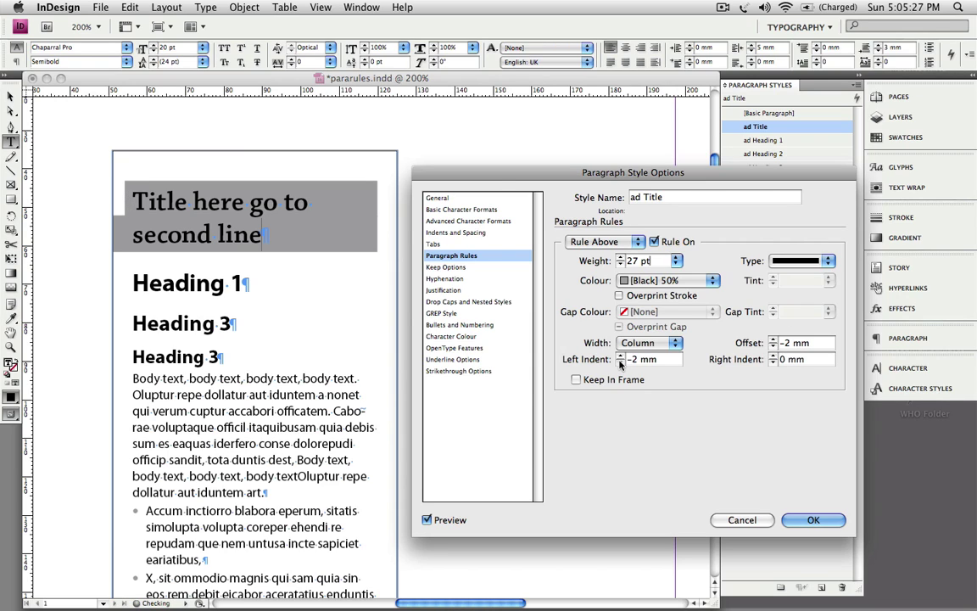
{"action": "left_click", "coordinate": [621, 363]}
{"action": "left_click", "coordinate": [620, 363]}
{"action": "left_click", "coordinate": [621, 363]}
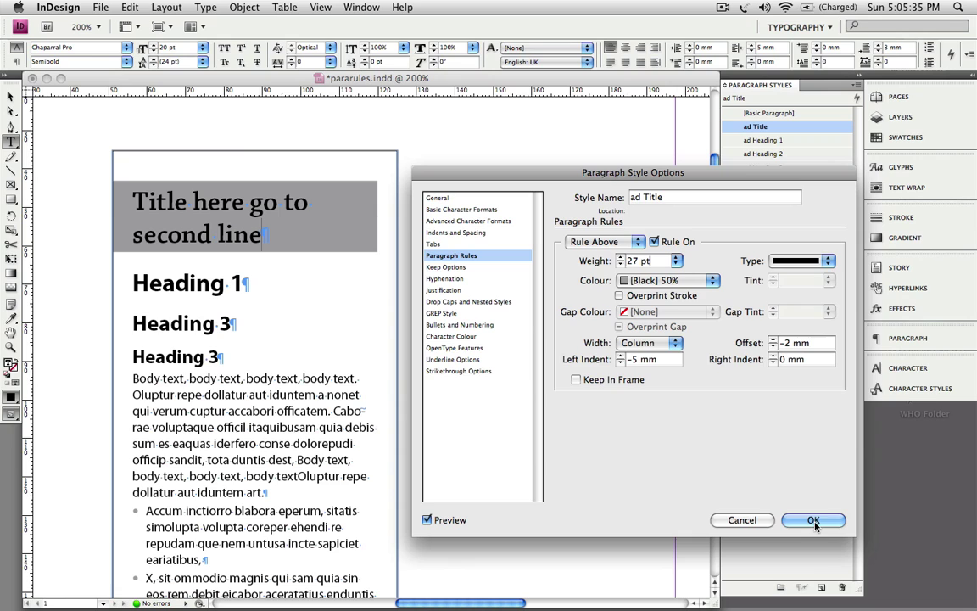
- Test the rule above in yellow, restore [Black] 50%, and confirm the style
{"action": "left_click", "coordinate": [670, 280]}
{"action": "left_click", "coordinate": [687, 390]}
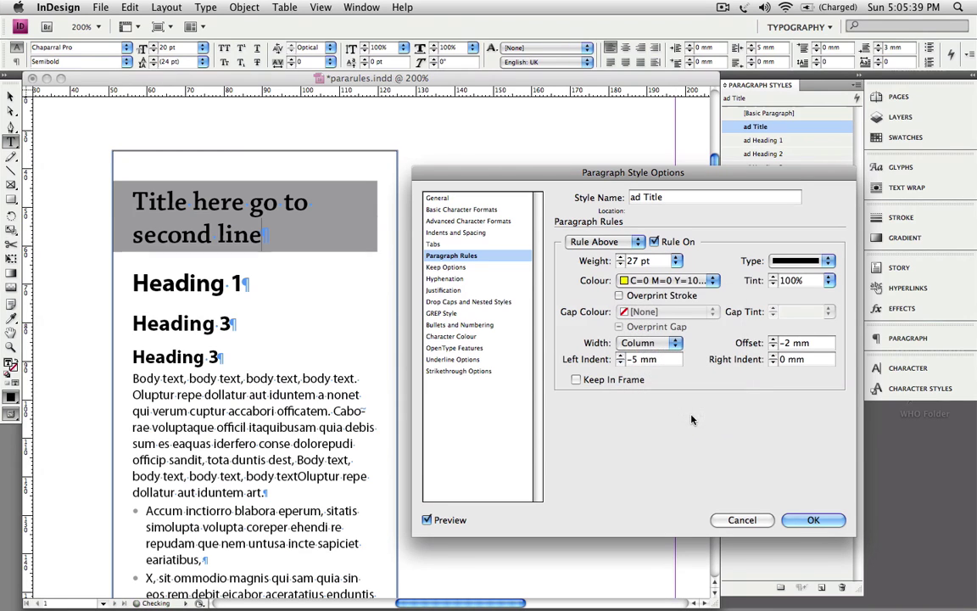
{"action": "left_click", "coordinate": [629, 283]}
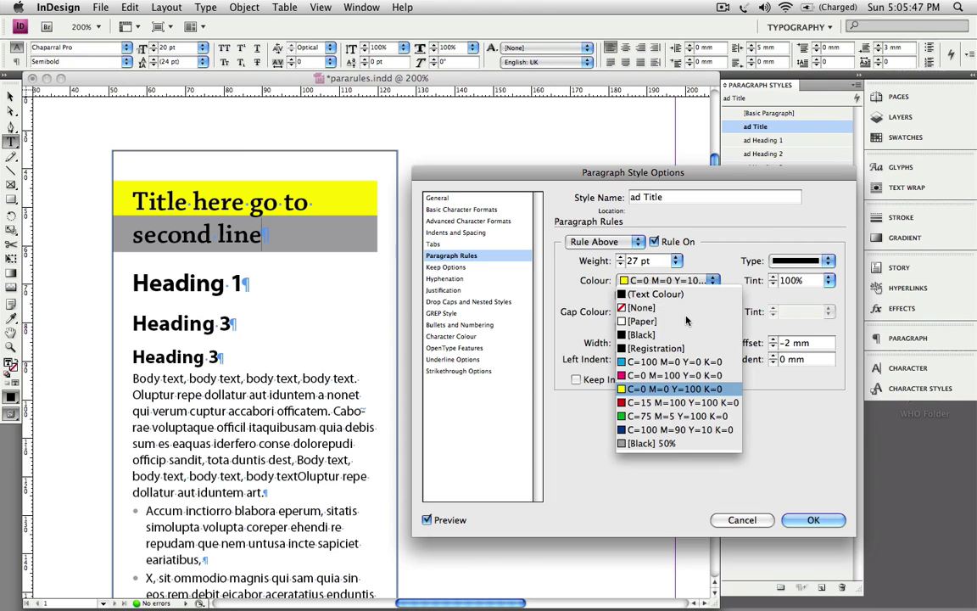
{"action": "left_click", "coordinate": [670, 443]}
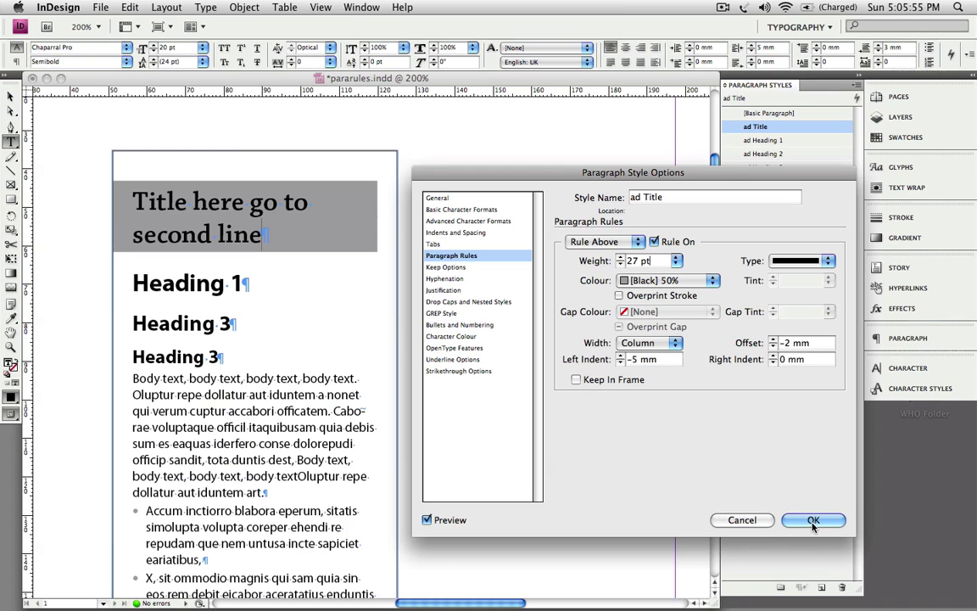
{"action": "left_click", "coordinate": [813, 521]}
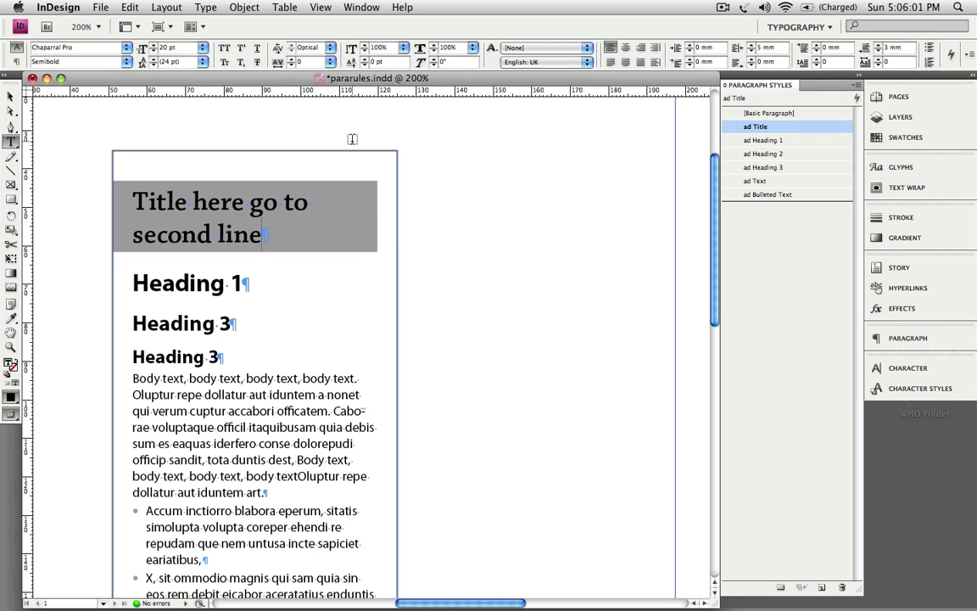
- Delete the end of the title so it reads 'Title here go to se' on one line
{"action": "key", "text": "BackSpace"}
{"action": "key", "text": "BackSpace"}
{"action": "key", "text": "BackSpace"}
{"action": "key", "text": "BackSpace"}
{"action": "key", "text": "BackSpace"}
{"action": "key", "text": "BackSpace"}
{"action": "key", "text": "BackSpace"}
{"action": "key", "text": "BackSpace"}
{"action": "key", "text": "BackSpace"}
{"action": "key", "text": "BackSpace"}
{"action": "key", "text": "BackSpace"}
{"action": "key", "text": "BackSpace"}
{"action": "key", "text": "BackSpace"}
{"action": "key", "text": "BackSpace"}
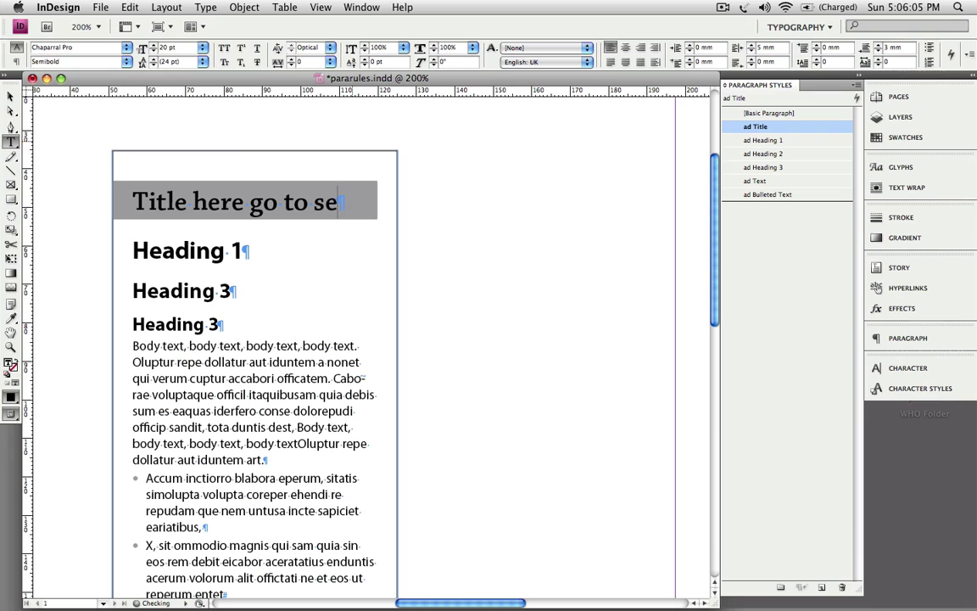
{"action": "key", "text": "BackSpace"}
{"action": "key", "text": "BackSpace"}
{"action": "key", "text": "BackSpace"}
{"action": "key", "text": "BackSpace"}
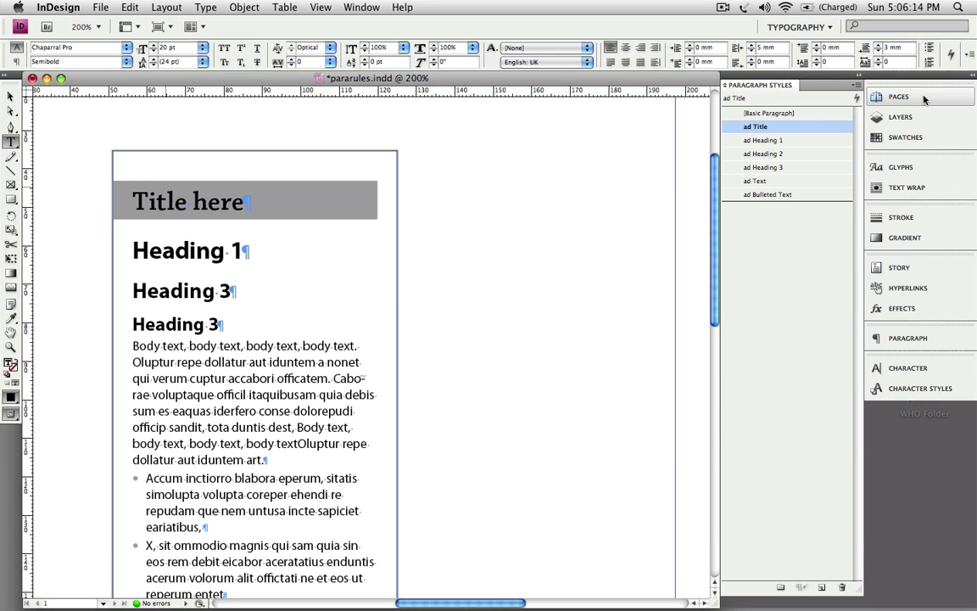
- Make the ad Title rule above red (C=15 M=100 Y=100 K=0) with a -2.5 mm offset
{"action": "right_click", "coordinate": [775, 127]}
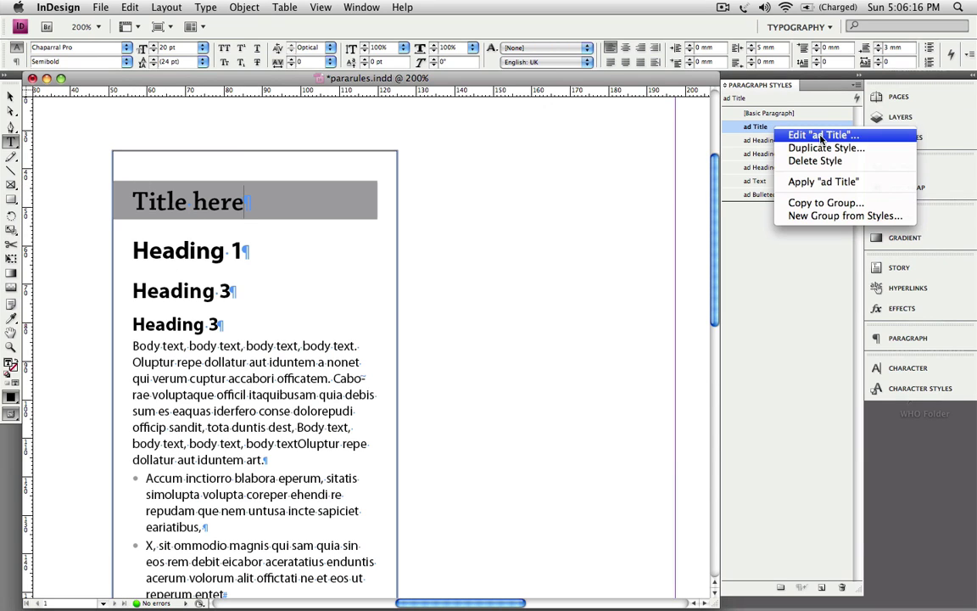
{"action": "left_click", "coordinate": [821, 136]}
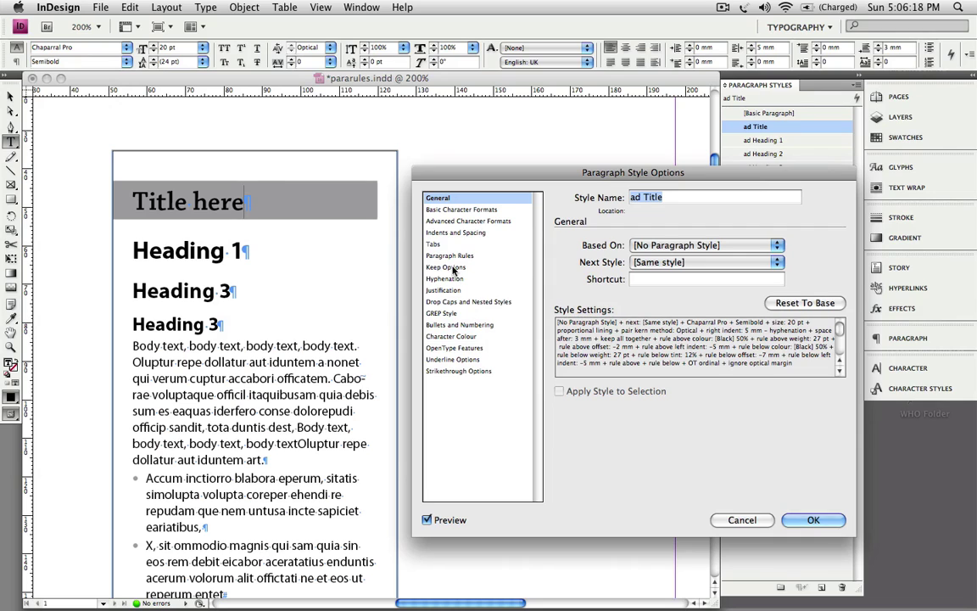
{"action": "left_click", "coordinate": [449, 255]}
{"action": "left_click", "coordinate": [678, 280]}
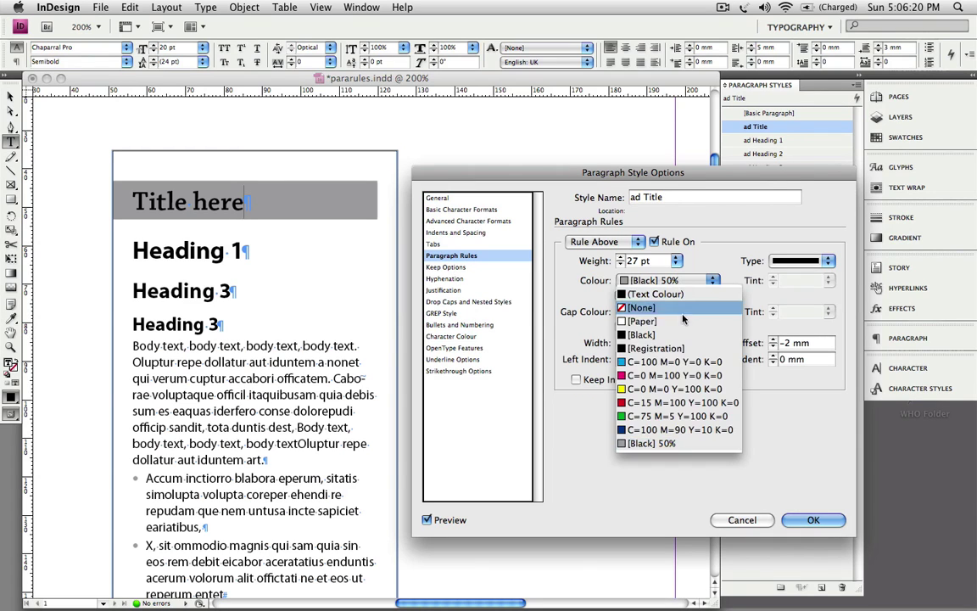
{"action": "left_click", "coordinate": [677, 402]}
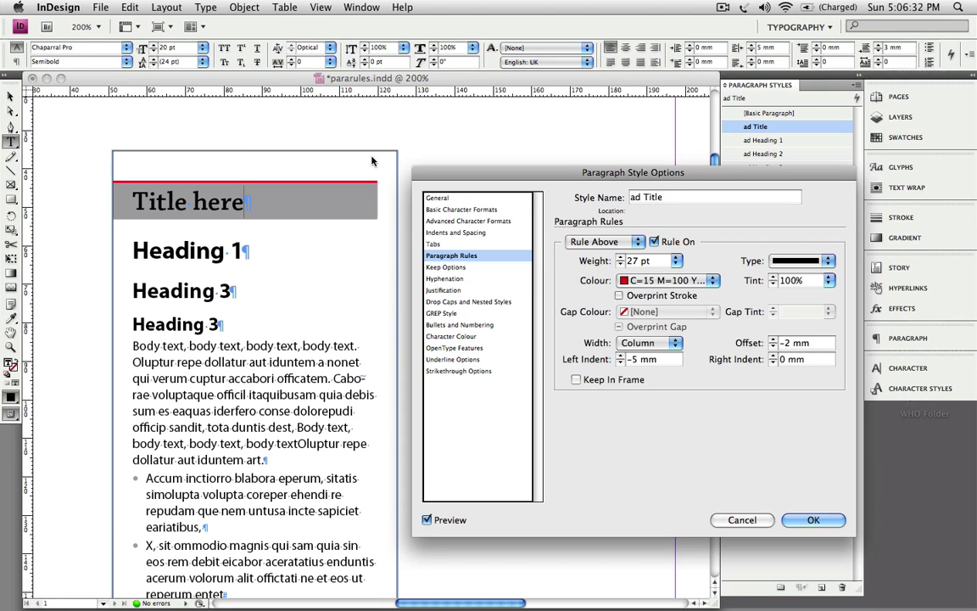
{"action": "left_click", "coordinate": [787, 343]}
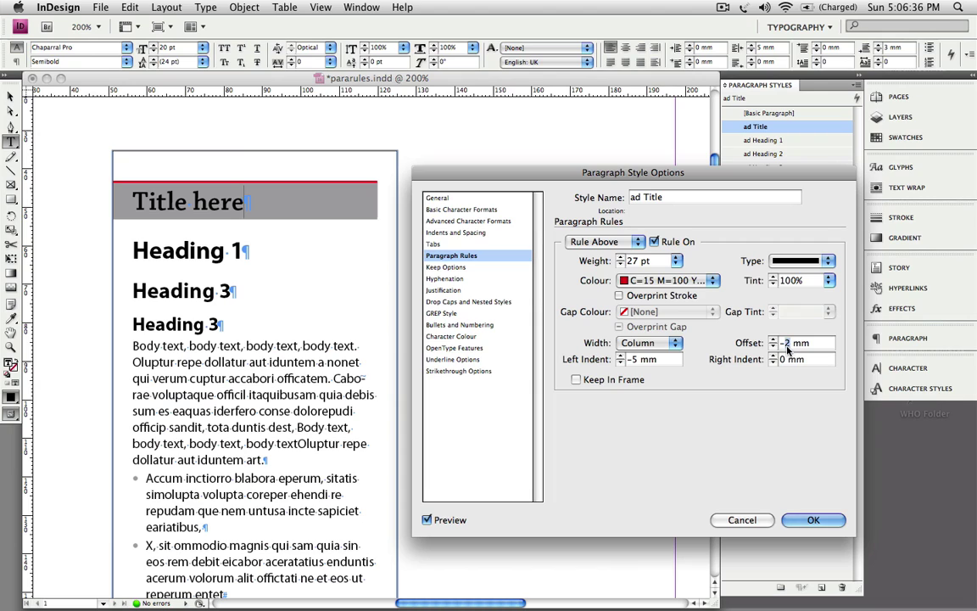
{"action": "type", "text": ".5"}
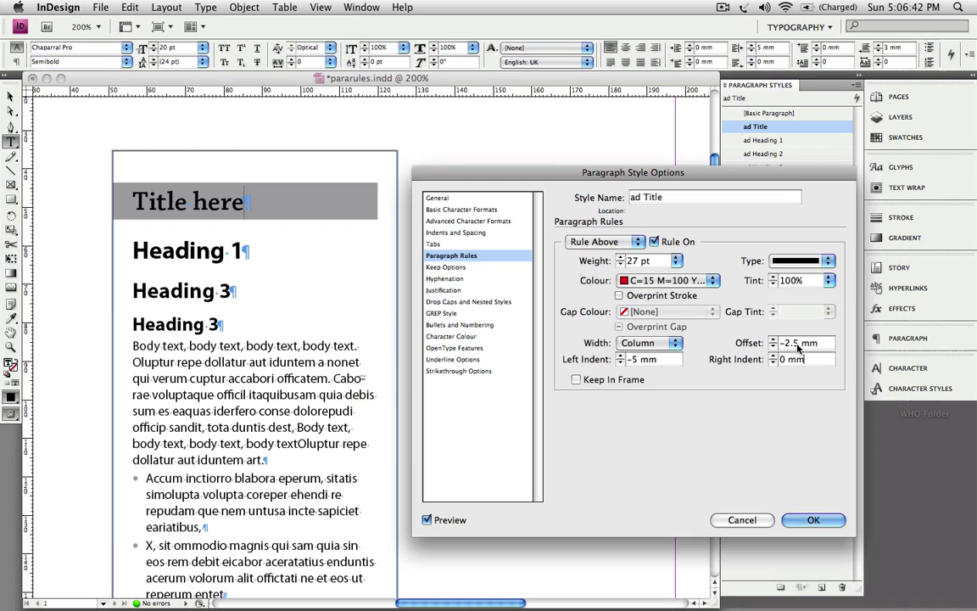
{"action": "left_click", "coordinate": [812, 521]}
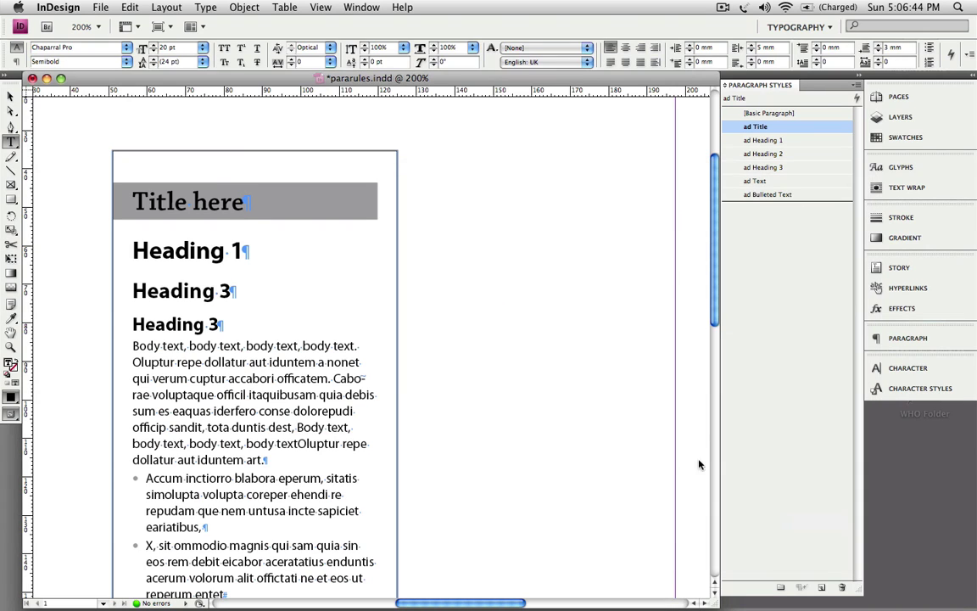
- Type 'ddddd ddd' into the title and set the ad Title rule above back to [Black] 50%
{"action": "type", "text": "ddddd ddd"}
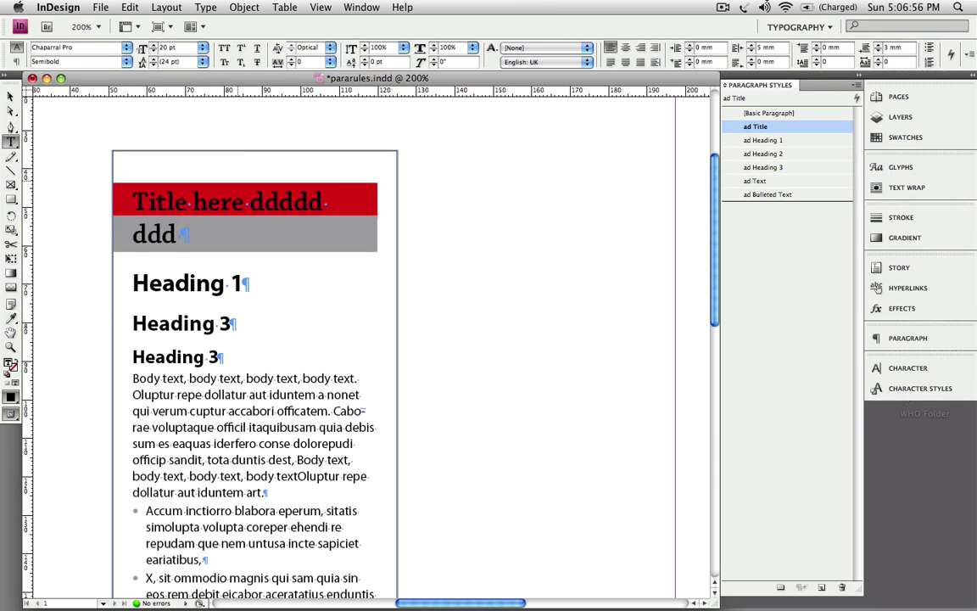
{"action": "right_click", "coordinate": [795, 128]}
{"action": "left_click", "coordinate": [816, 138]}
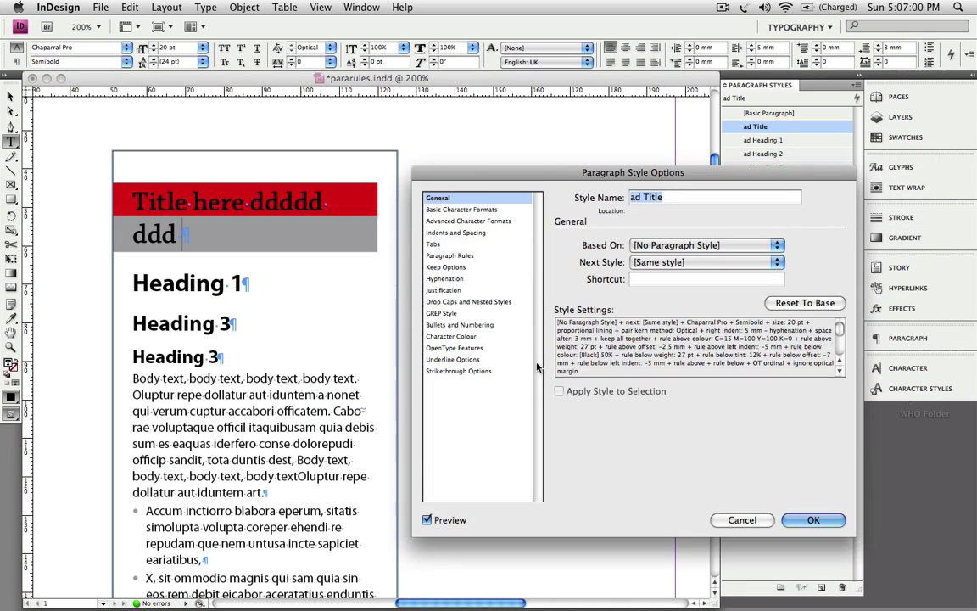
{"action": "left_click", "coordinate": [450, 255]}
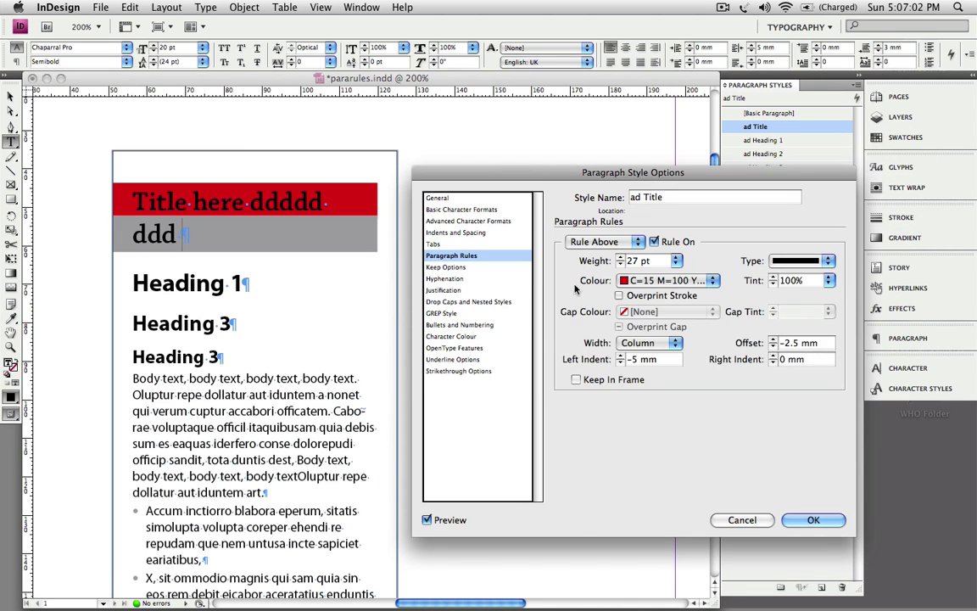
{"action": "left_click", "coordinate": [662, 280]}
{"action": "left_click", "coordinate": [649, 445]}
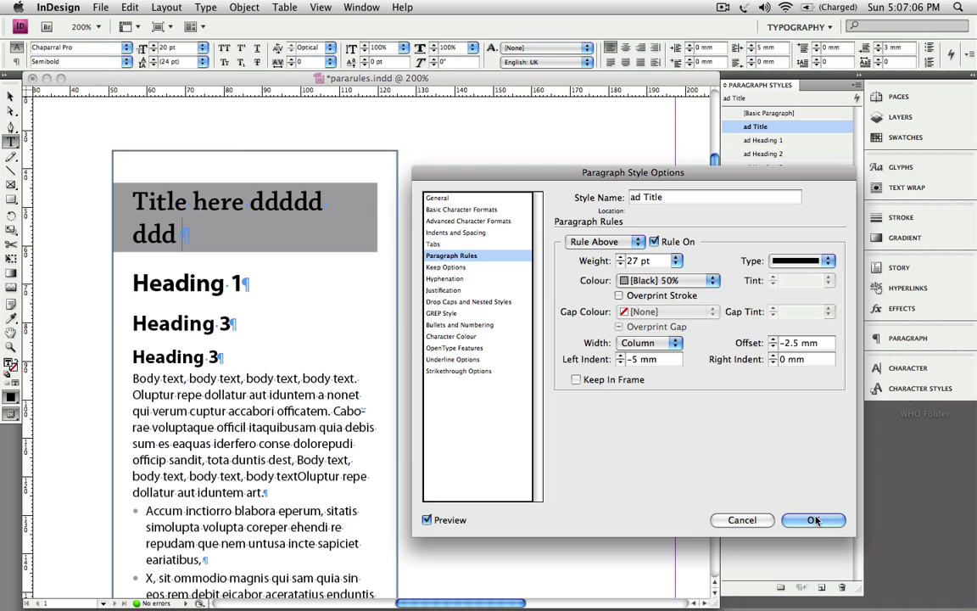
{"action": "left_click", "coordinate": [813, 520]}
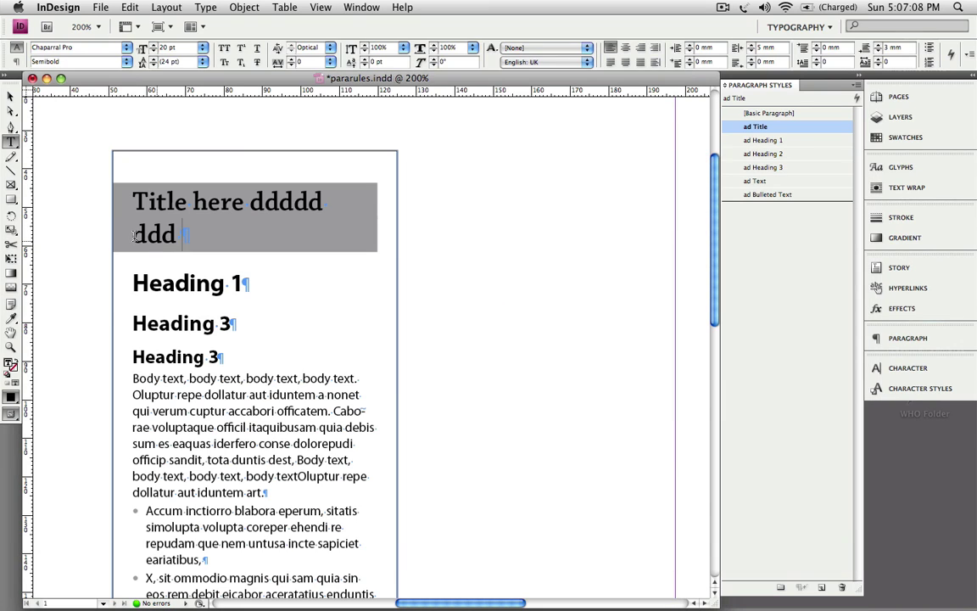
- Colour the title text [Paper] white and redefine the ad Title paragraph style to include it
{"action": "left_click_drag", "start_coordinate": [176, 235], "coordinate": [121, 187]}
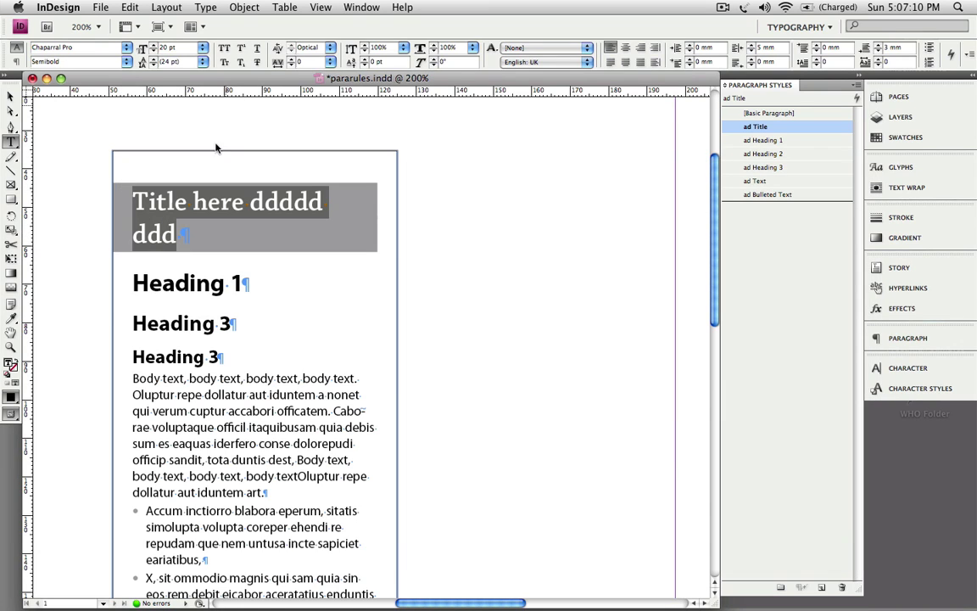
{"action": "left_click", "coordinate": [898, 139]}
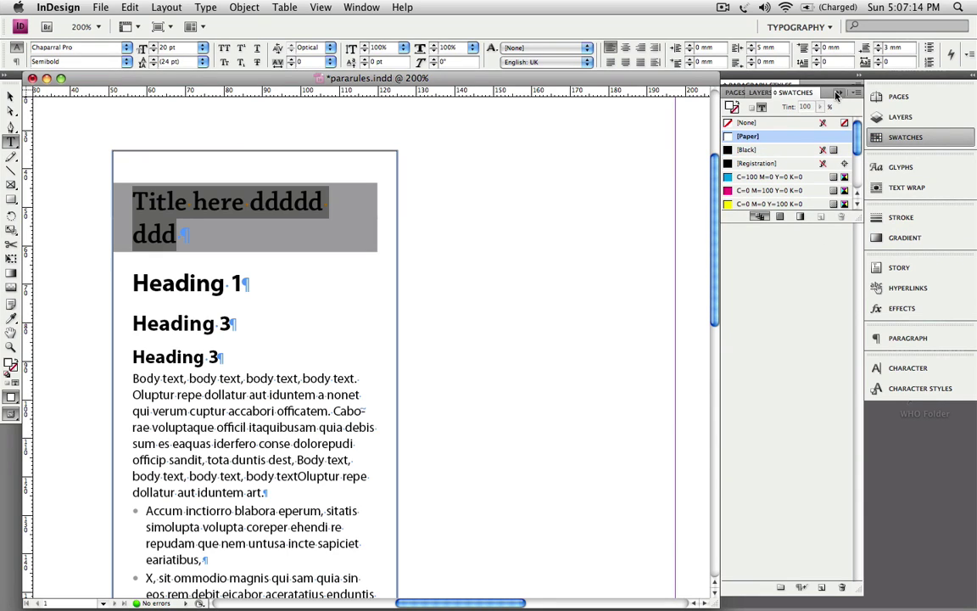
{"action": "left_click", "coordinate": [754, 85]}
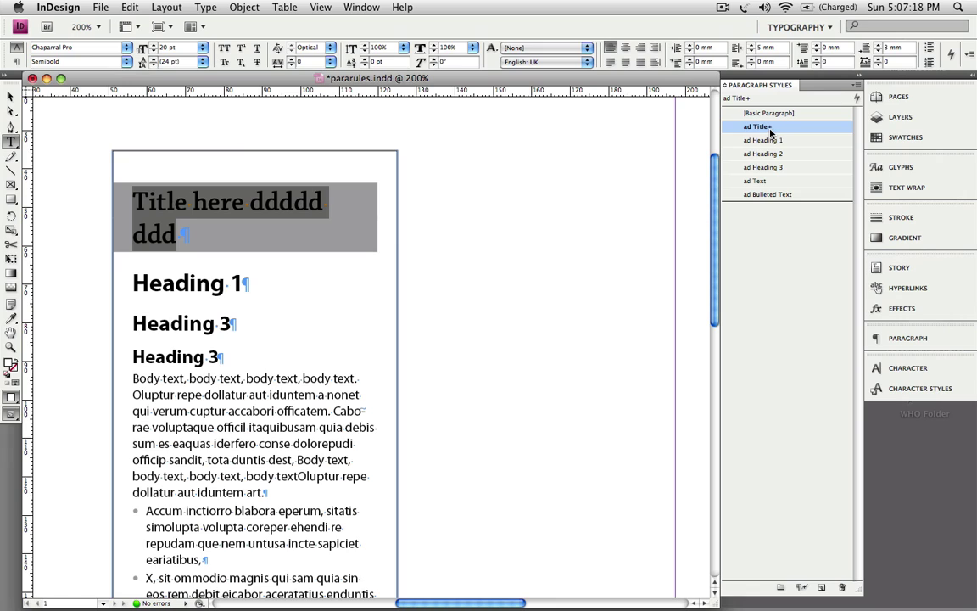
{"action": "mouse_move", "coordinate": [773, 133]}
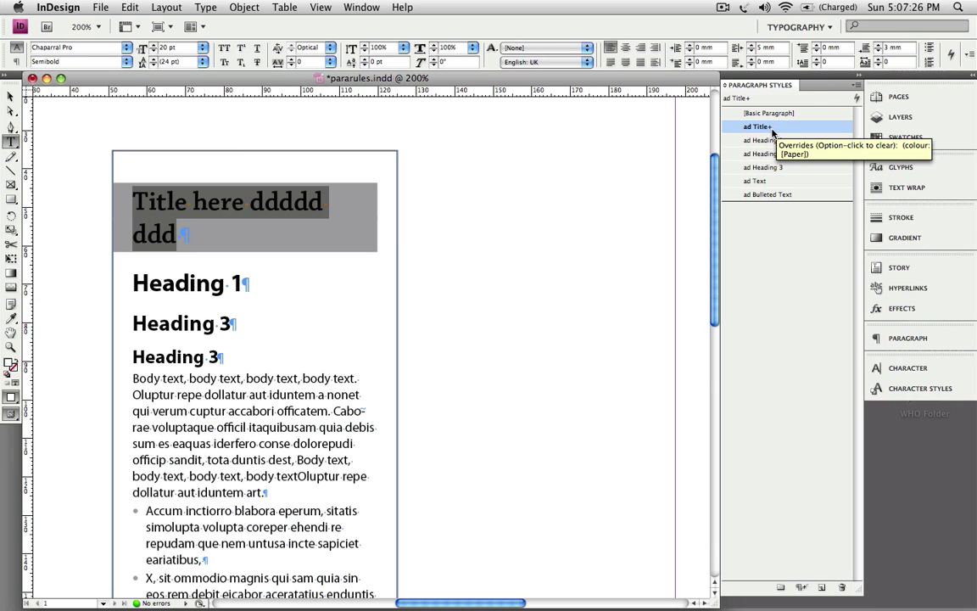
{"action": "right_click", "coordinate": [782, 131]}
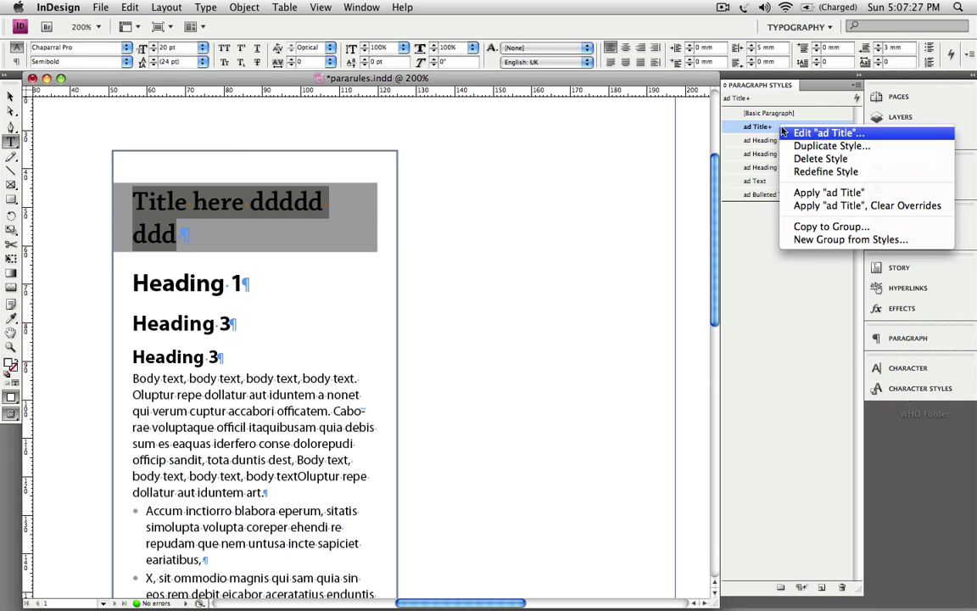
{"action": "left_click", "coordinate": [874, 174]}
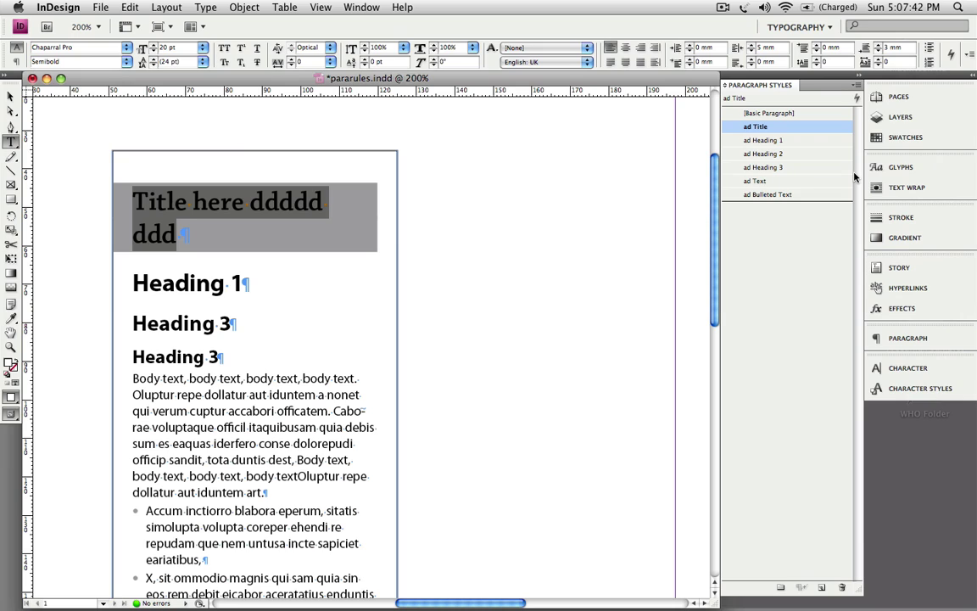
{"action": "left_click", "coordinate": [193, 222]}
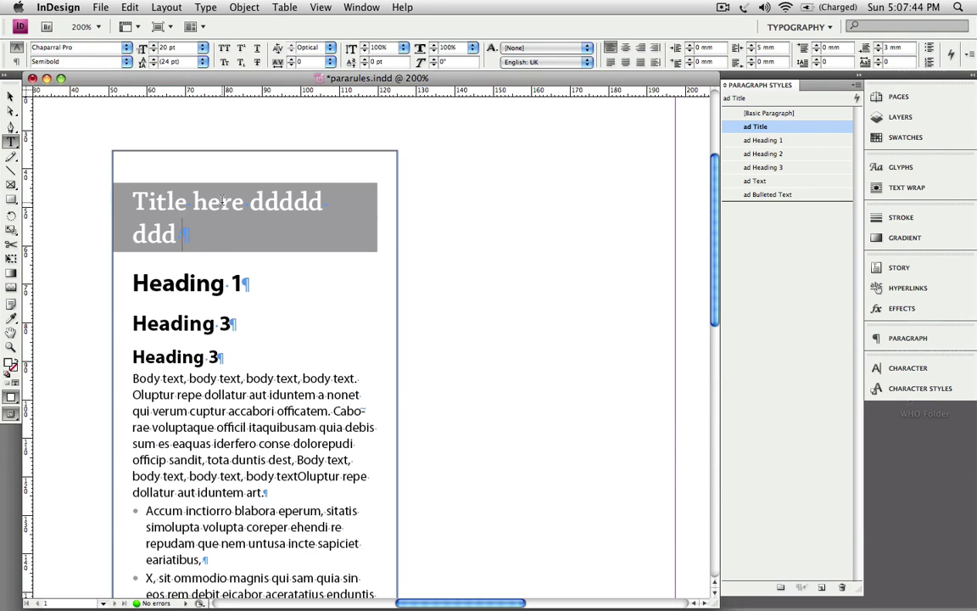